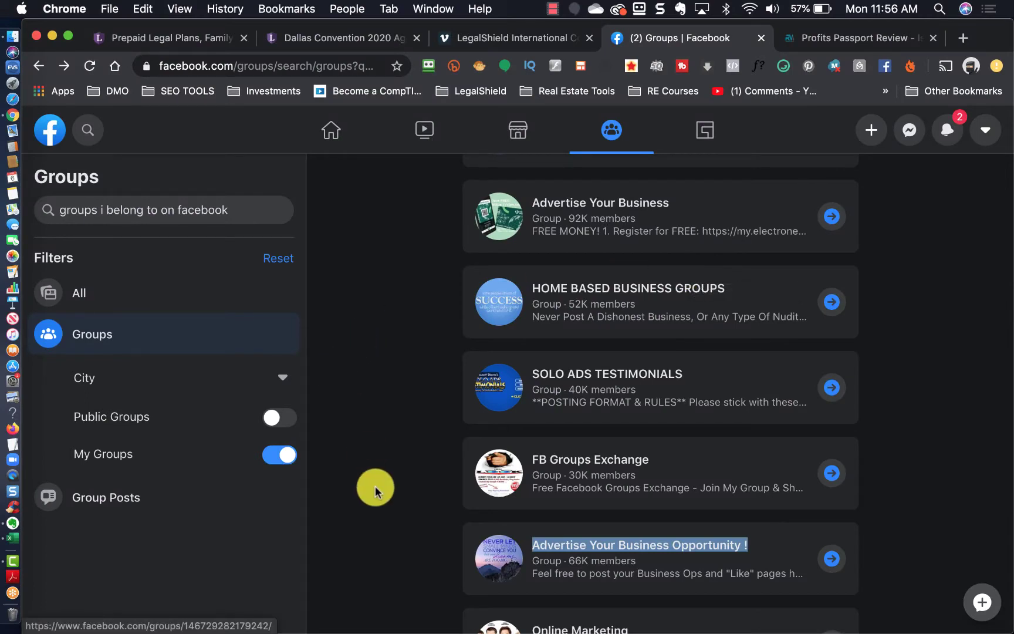
Copy the Profits Passport Review blog post's URL and return to the My Groups search results
{"action": "left_click", "coordinate": [842, 37]}
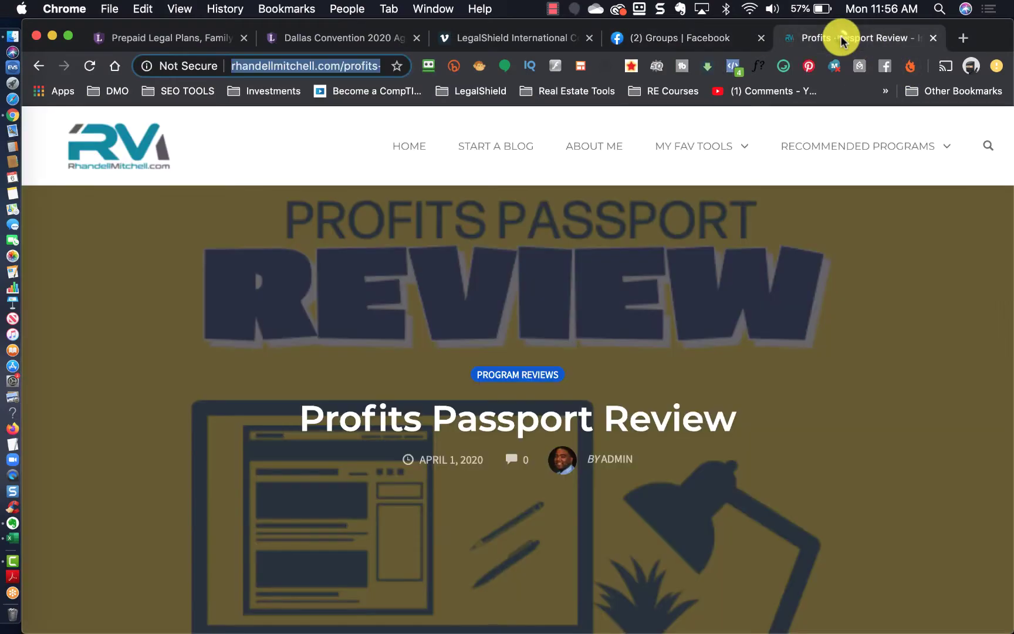
{"action": "left_click", "coordinate": [324, 67]}
{"action": "right_click", "coordinate": [324, 67]}
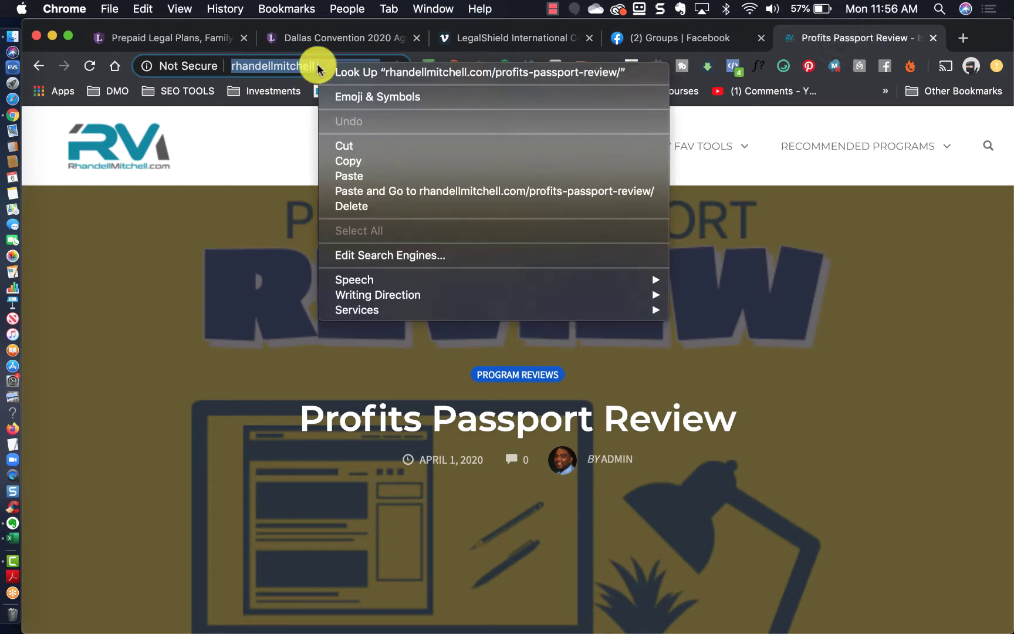
{"action": "left_click", "coordinate": [368, 161]}
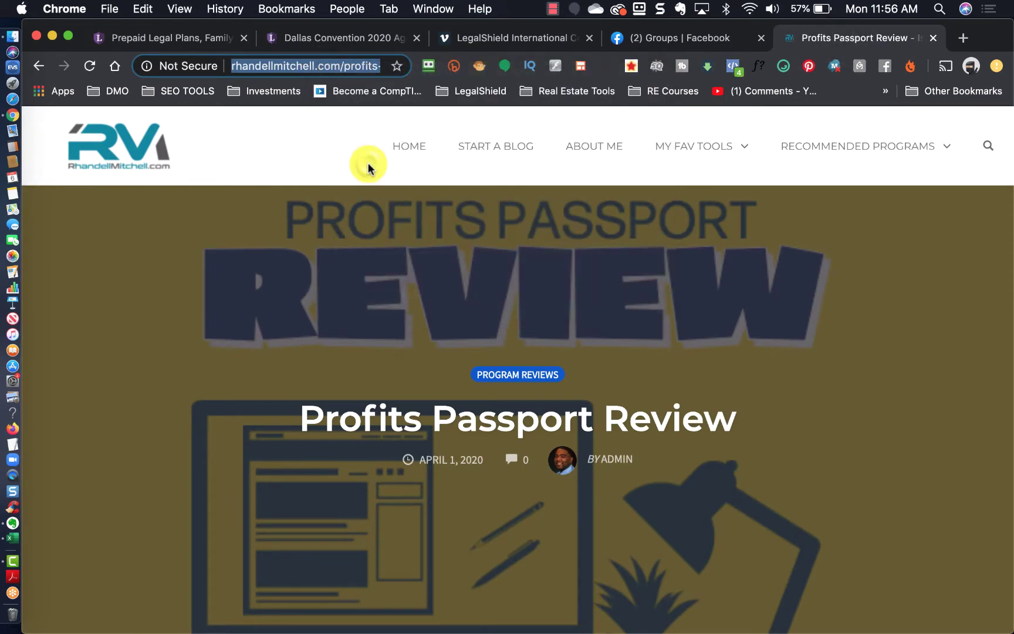
{"action": "left_click", "coordinate": [681, 41]}
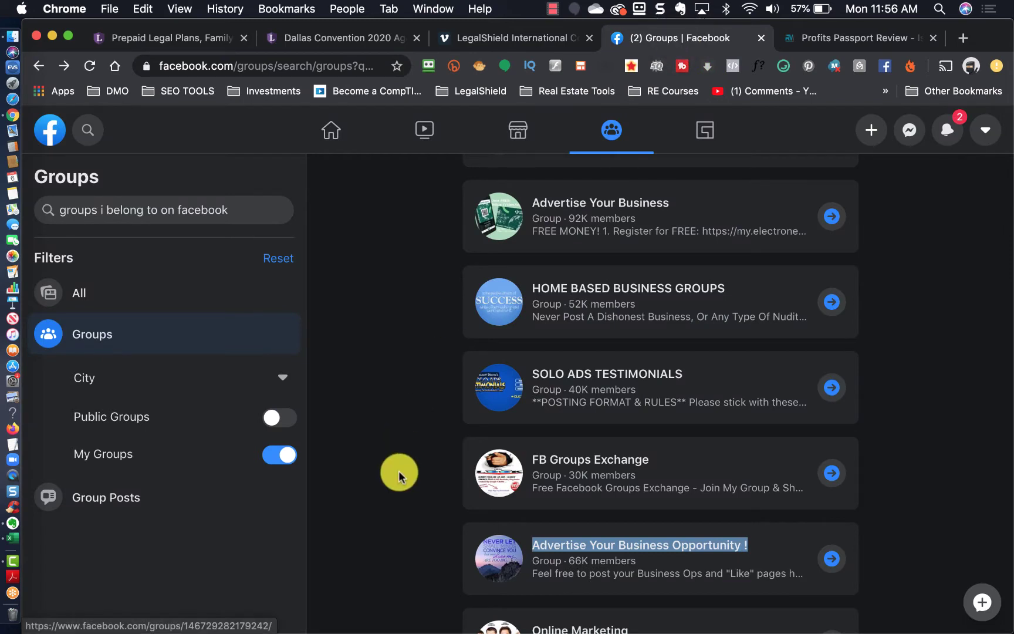
Open the Advertise Your Business Opportunity ! group in a new window and find its post composer
{"action": "scroll", "coordinate": [399, 470], "scroll_direction": "down", "scroll_amount": 1}
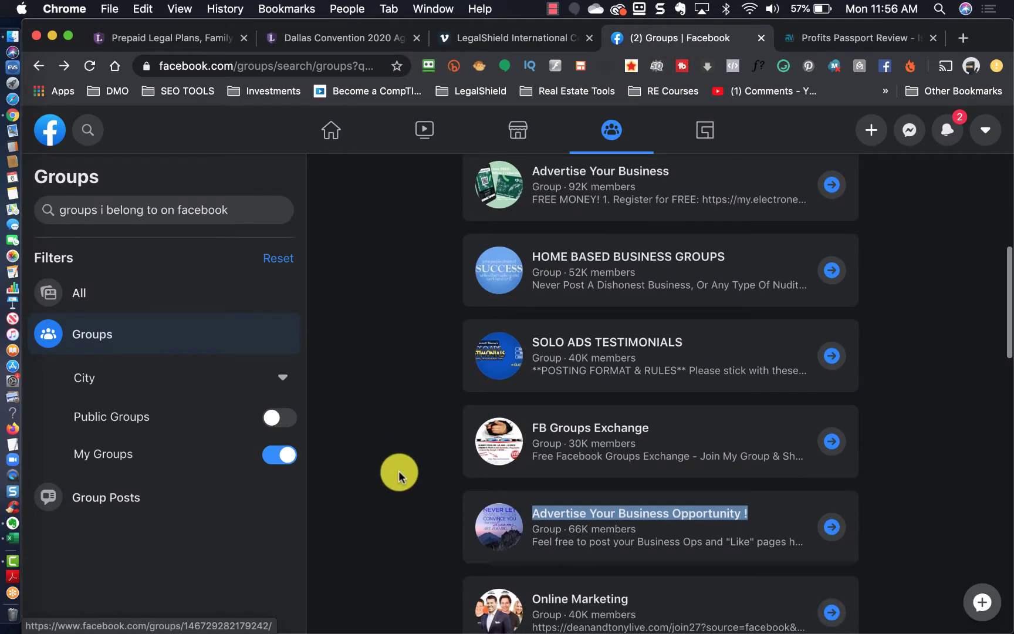
{"action": "scroll", "coordinate": [391, 434], "scroll_direction": "down", "scroll_amount": 1}
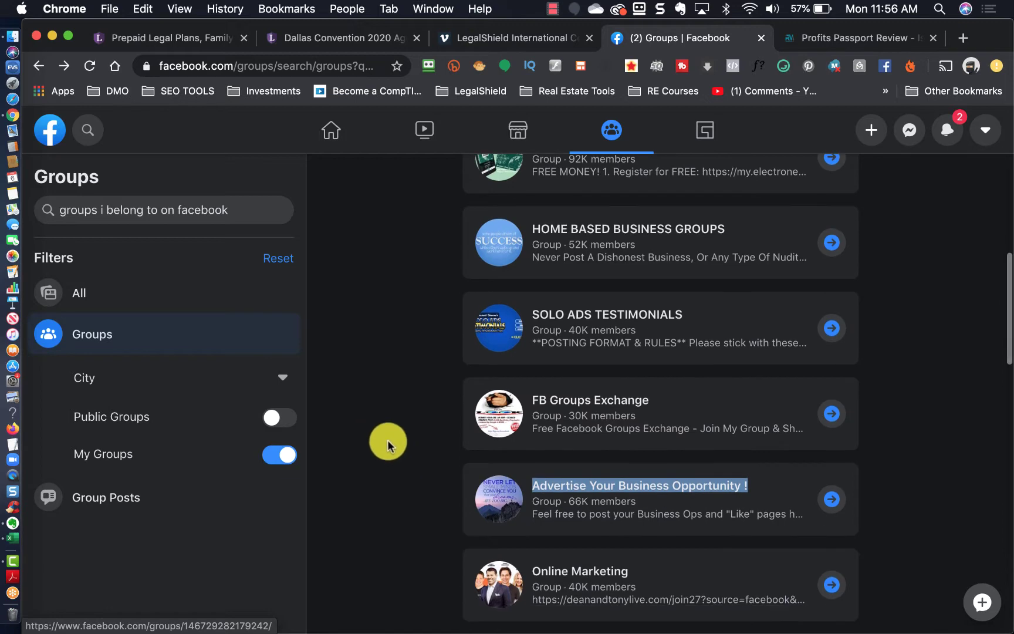
{"action": "right_click", "coordinate": [585, 491]}
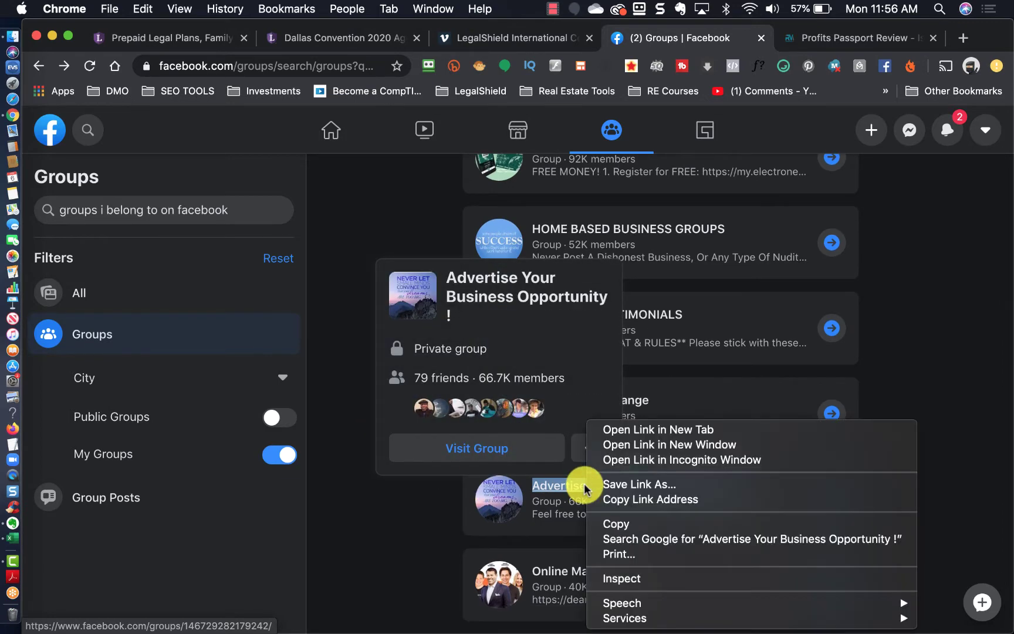
{"action": "left_click", "coordinate": [652, 446]}
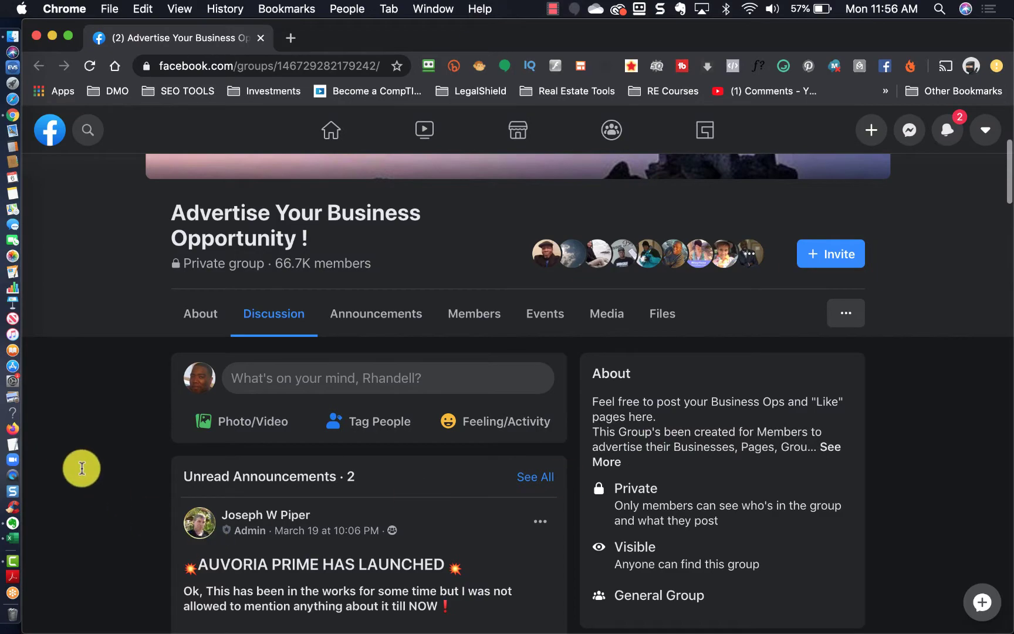
{"action": "scroll", "coordinate": [81, 468], "scroll_direction": "down", "scroll_amount": 5}
{"action": "scroll", "coordinate": [81, 467], "scroll_direction": "down", "scroll_amount": 10}
{"action": "scroll", "coordinate": [81, 466], "scroll_direction": "up", "scroll_amount": 5}
{"action": "scroll", "coordinate": [81, 467], "scroll_direction": "up", "scroll_amount": 10}
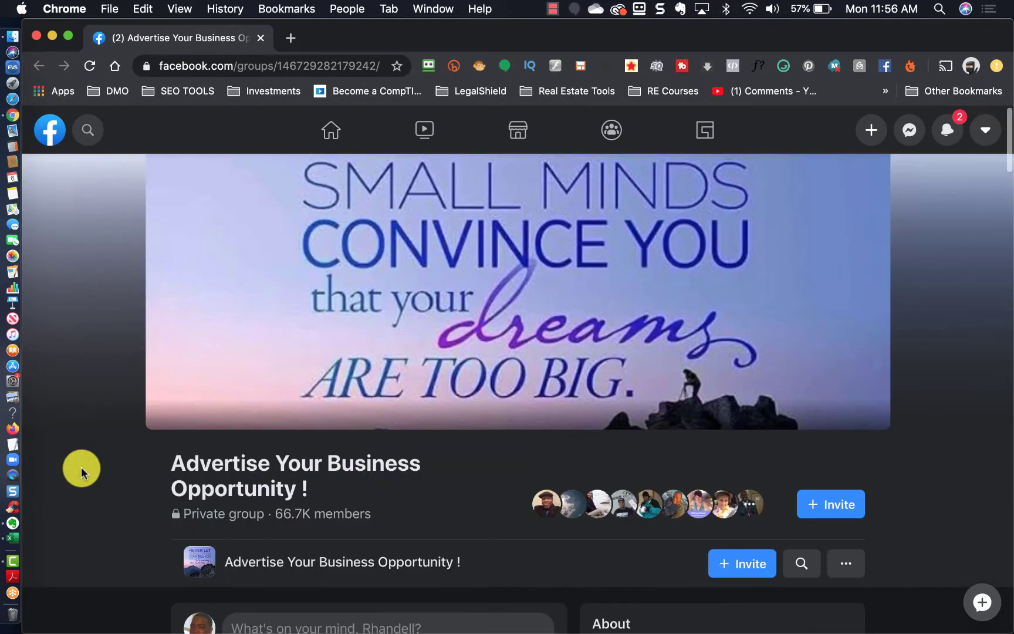
{"action": "scroll", "coordinate": [368, 538], "scroll_direction": "down", "scroll_amount": 3}
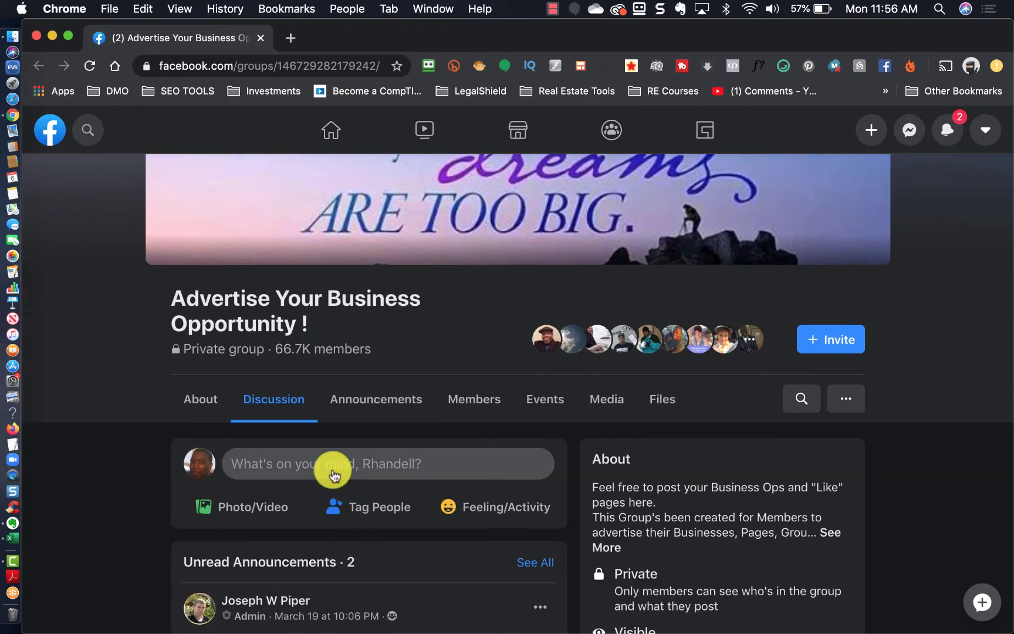
Paste the Profits Passport Review link into a new post and caption it '$2000 straight to your mailbox...interested?'
{"action": "left_click", "coordinate": [269, 464]}
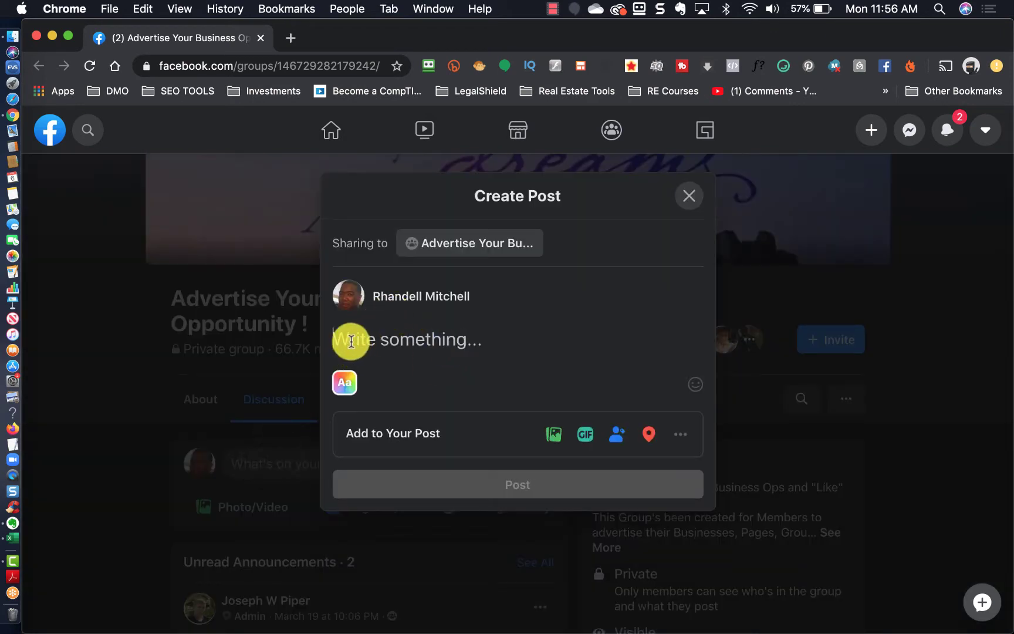
{"action": "key", "text": "super+v"}
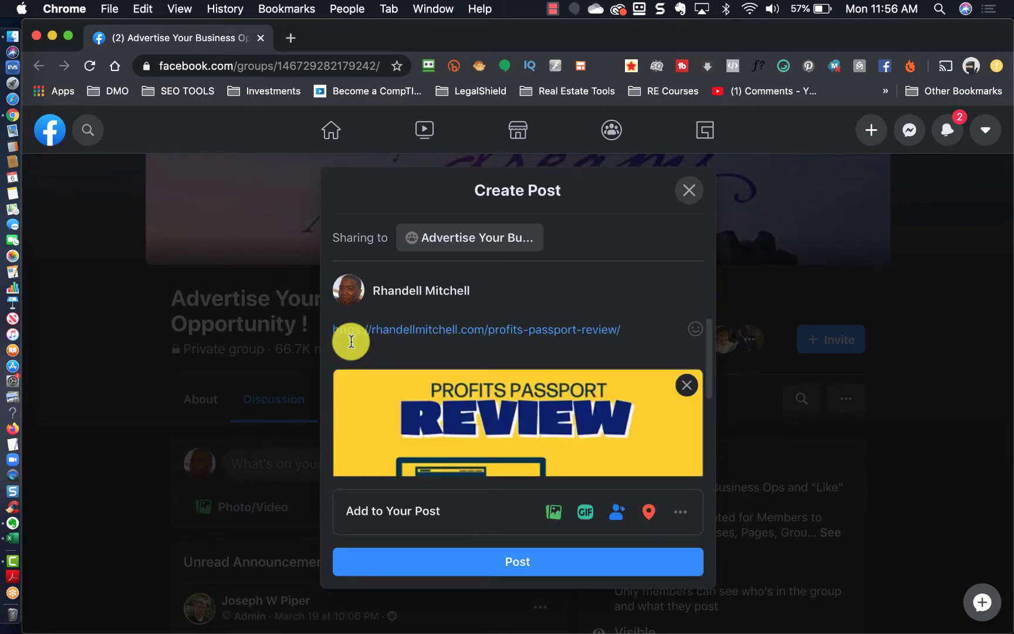
{"action": "triple_click", "coordinate": [351, 340]}
{"action": "key", "text": "BackSpace"}
{"action": "type", "text": "$2000 straight to your mailbox...interested?"}
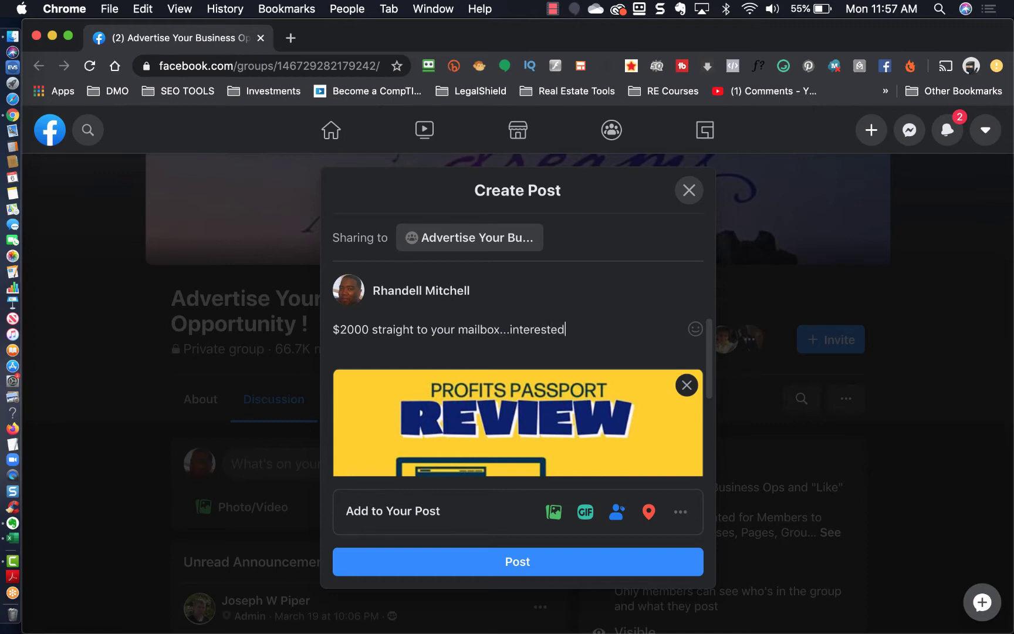
Publish the captioned link post and check it in the group feed
{"action": "left_click", "coordinate": [483, 541]}
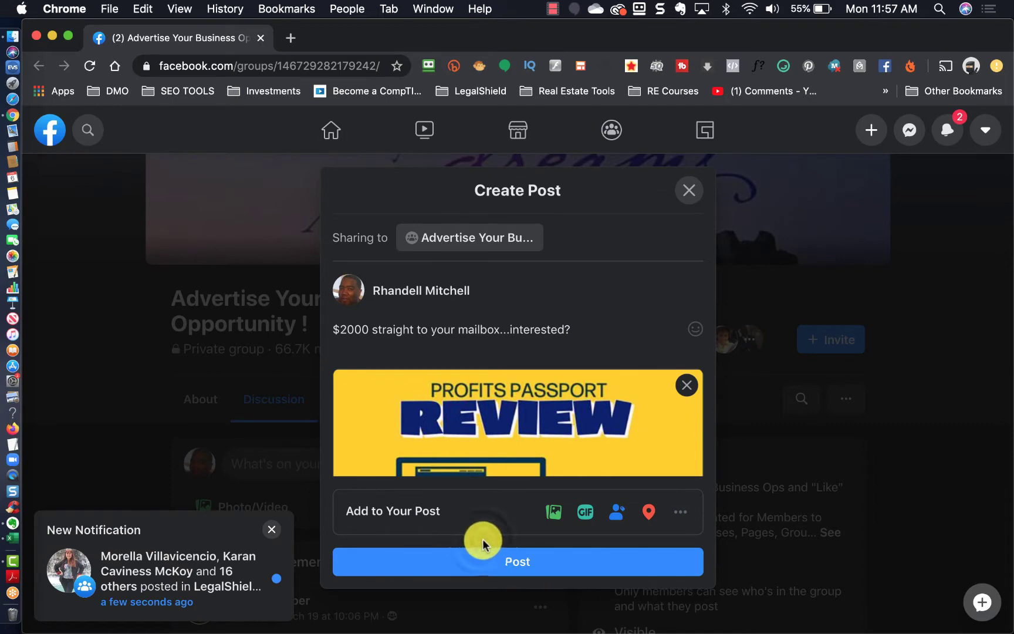
{"action": "left_click", "coordinate": [474, 568]}
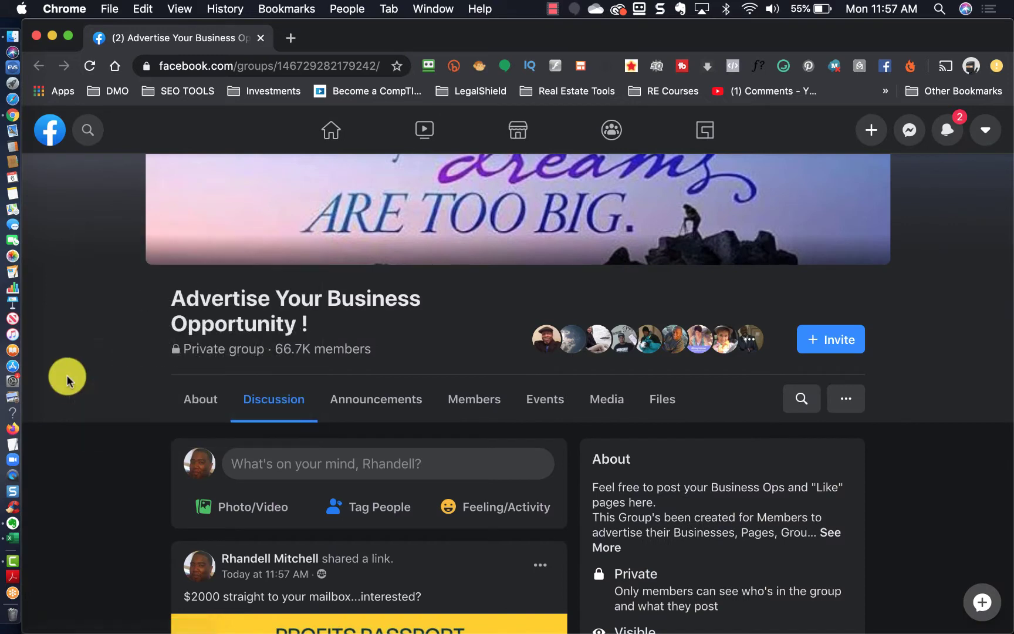
{"action": "scroll", "coordinate": [89, 594], "scroll_direction": "down", "scroll_amount": 6}
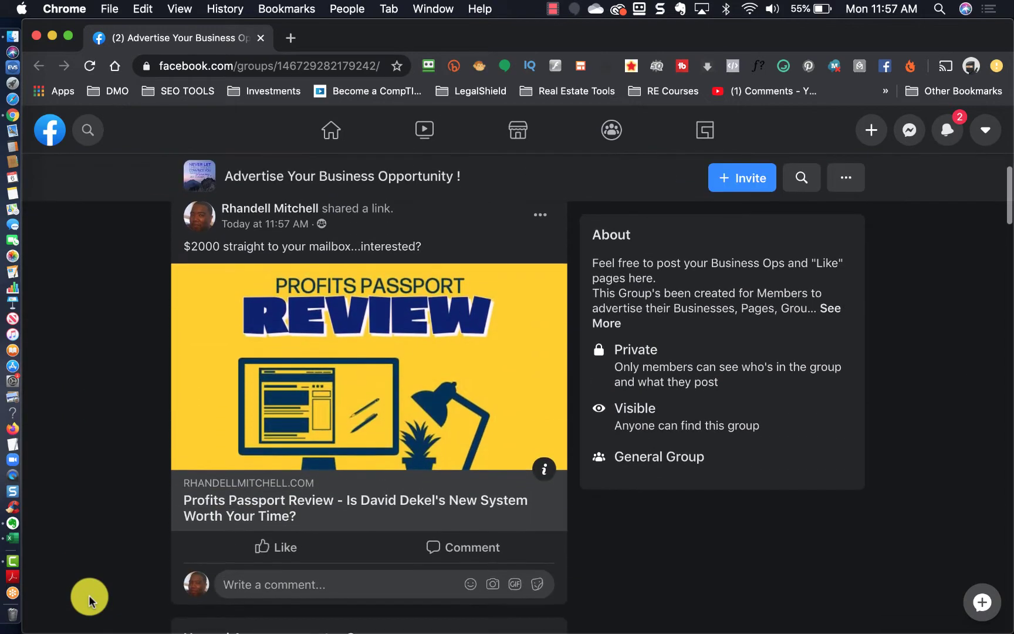
{"action": "scroll", "coordinate": [88, 595], "scroll_direction": "down", "scroll_amount": 3}
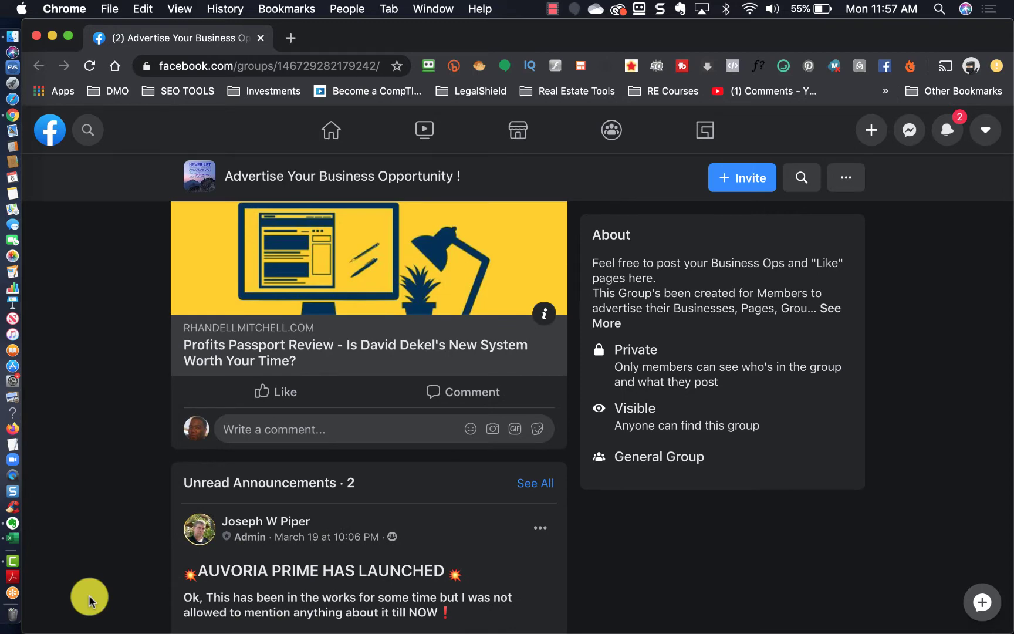
{"action": "scroll", "coordinate": [89, 595], "scroll_direction": "up", "scroll_amount": 8}
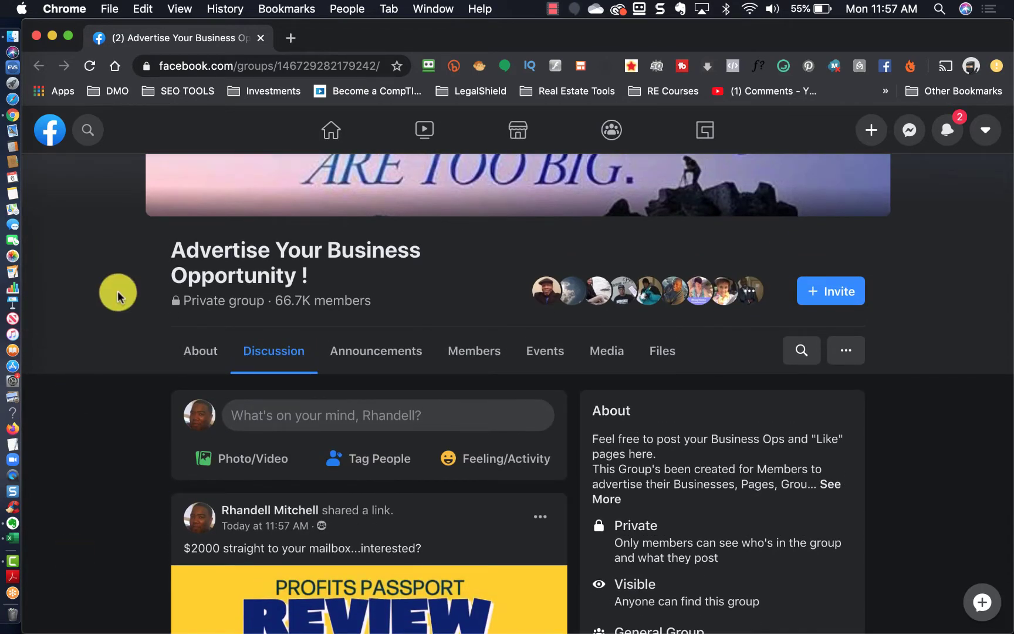
Close the Advertise Your Business Opportunity ! window and open the 40.2K-member Online Marketing group separately
{"action": "left_click", "coordinate": [260, 37]}
{"action": "scroll", "coordinate": [504, 401], "scroll_direction": "down", "scroll_amount": 4}
{"action": "scroll", "coordinate": [504, 401], "scroll_direction": "down", "scroll_amount": 2}
{"action": "right_click", "coordinate": [552, 258]}
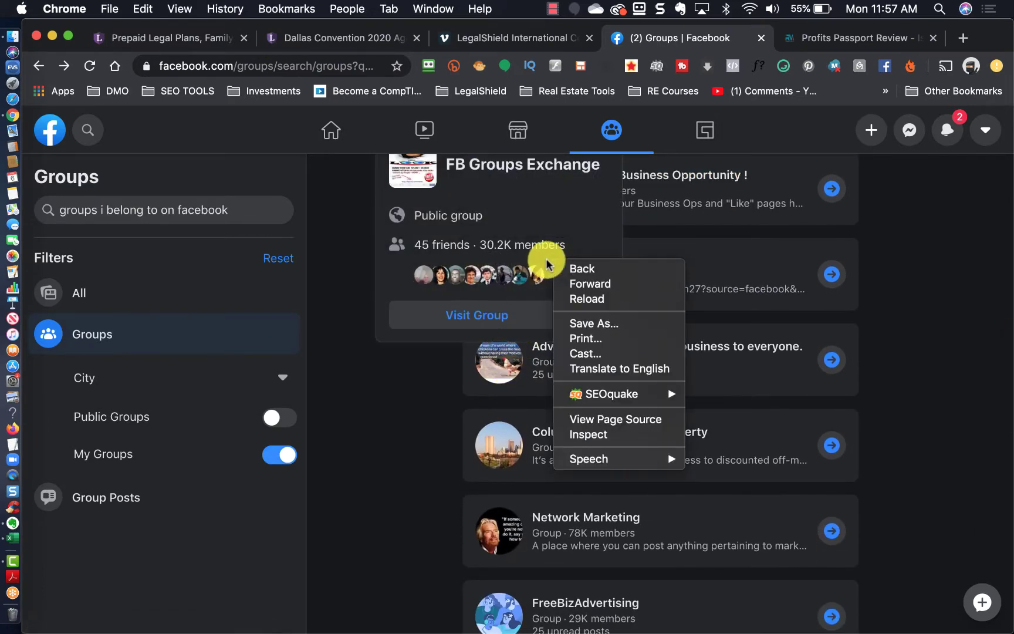
{"action": "key", "text": "Escape"}
{"action": "left_click", "coordinate": [401, 405]}
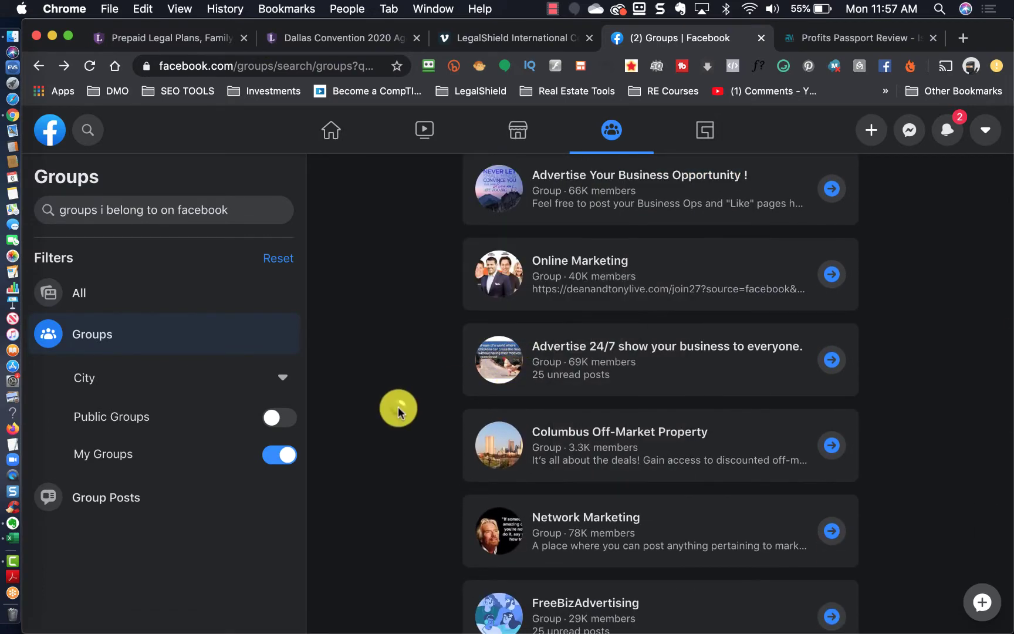
{"action": "right_click", "coordinate": [575, 263]}
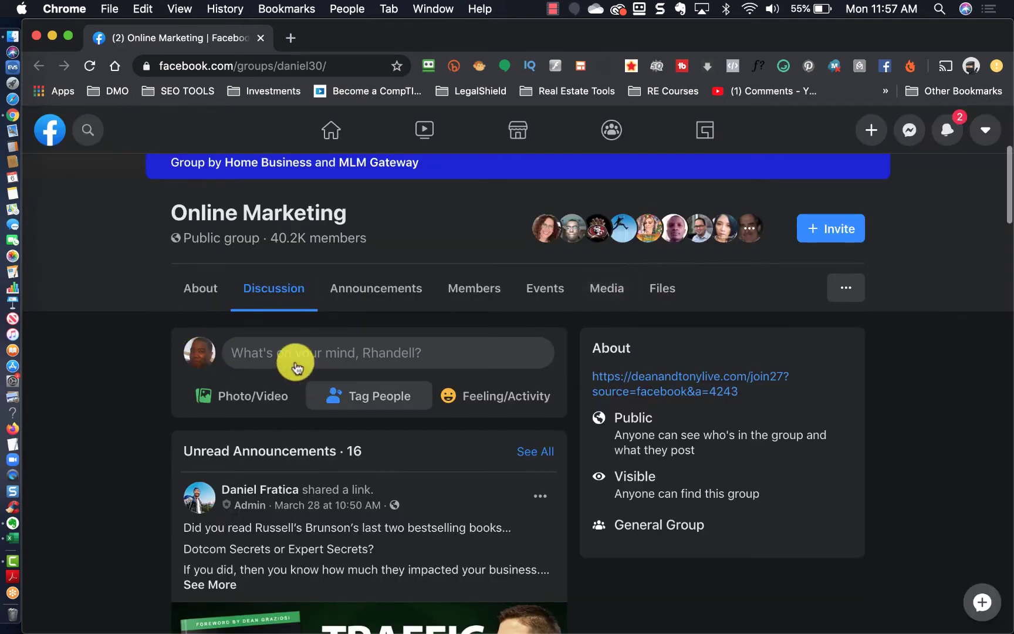
Post the Profits Passport Review link preview to Online Marketing with the URL text deleted
{"action": "left_click", "coordinate": [270, 353]}
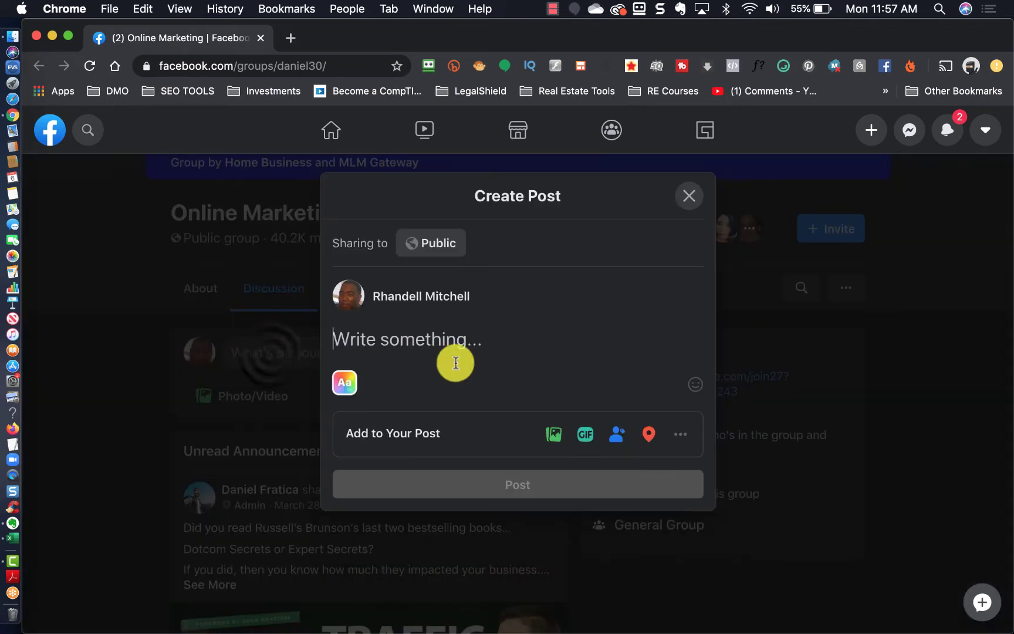
{"action": "left_click", "coordinate": [386, 346]}
{"action": "key", "text": "super+v"}
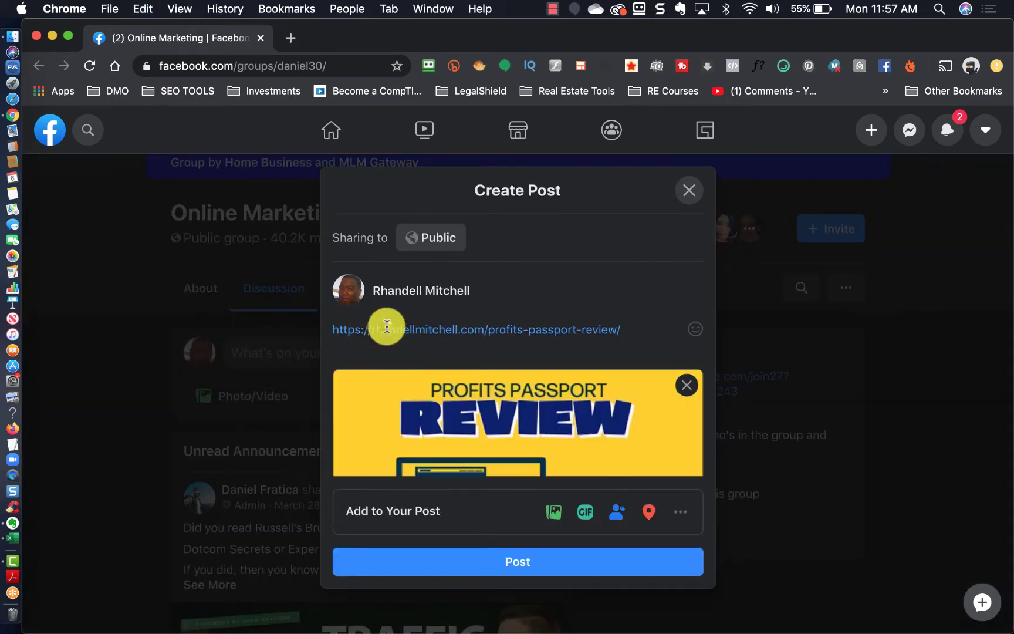
{"action": "triple_click", "coordinate": [387, 326]}
{"action": "key", "text": "super+c"}
{"action": "key", "text": "BackSpace"}
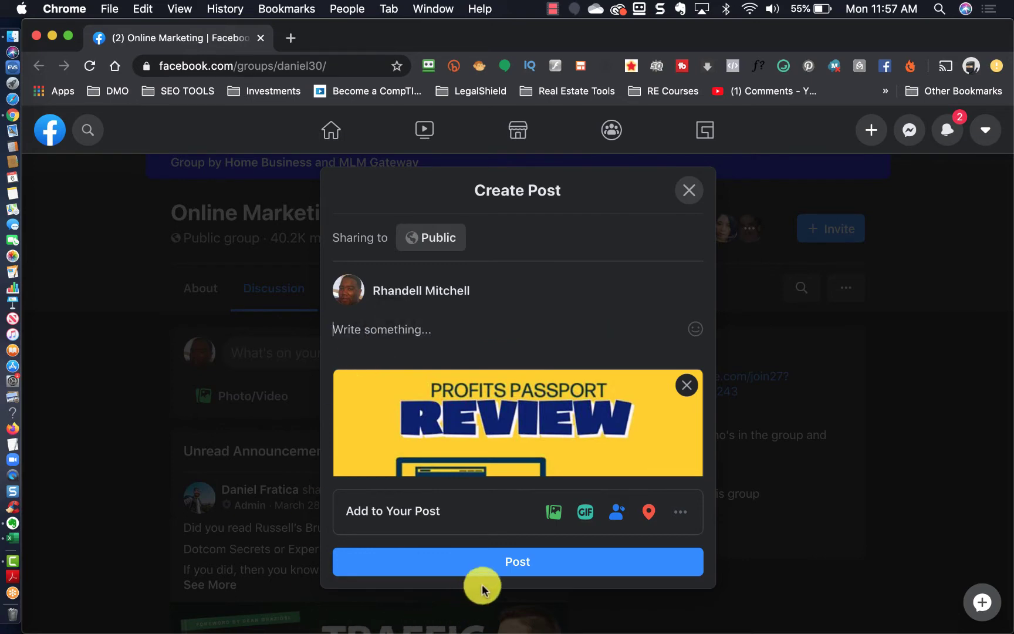
{"action": "left_click", "coordinate": [510, 562]}
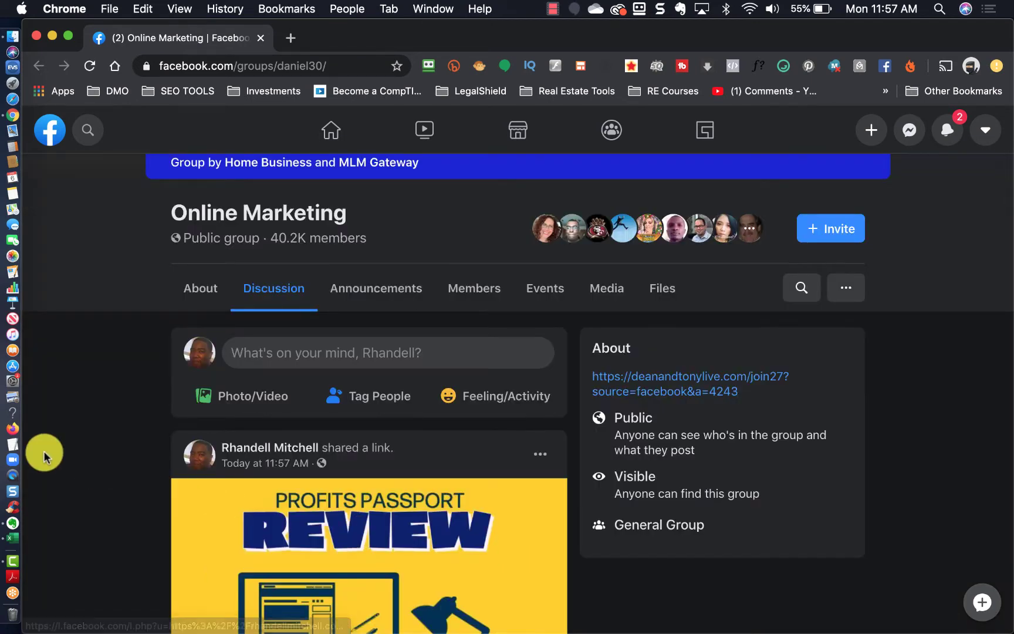
Dismiss the notification popup, check the feed, and close the Online Marketing window
{"action": "scroll", "coordinate": [43, 450], "scroll_direction": "down", "scroll_amount": 2}
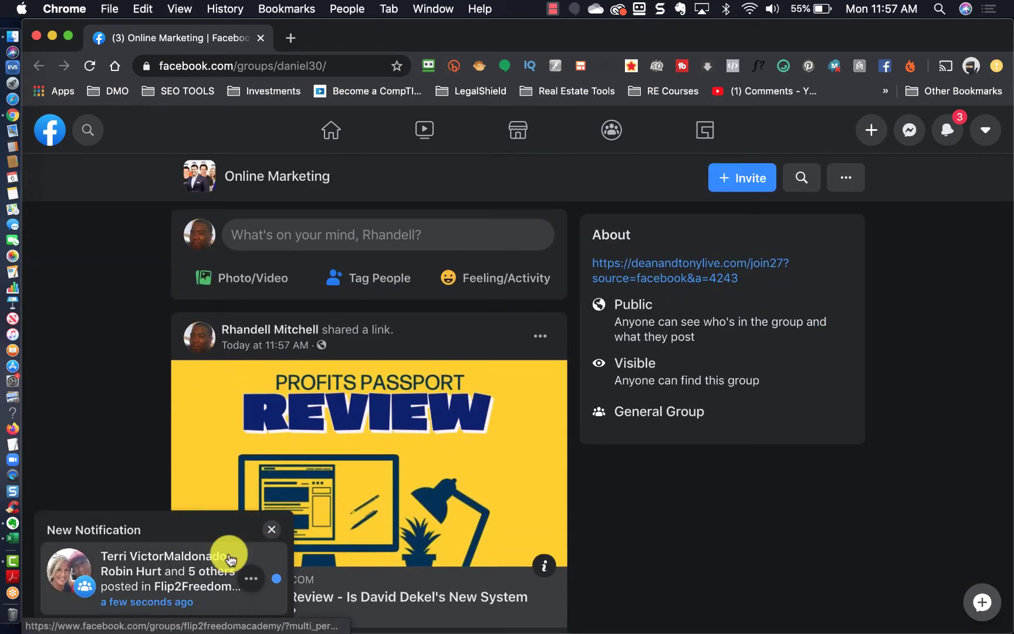
{"action": "left_click", "coordinate": [271, 532]}
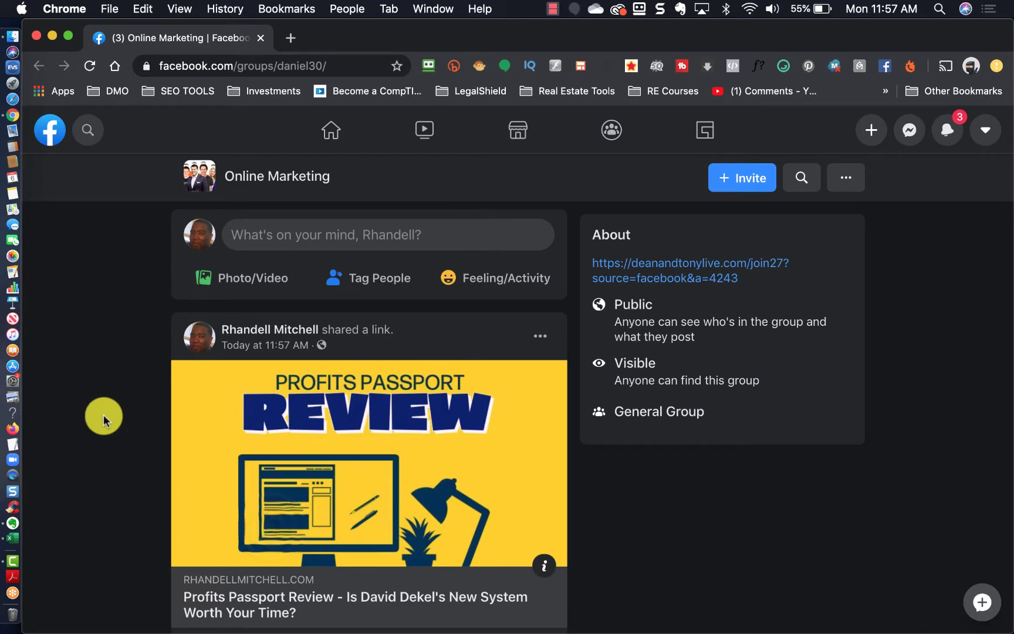
{"action": "scroll", "coordinate": [104, 414], "scroll_direction": "down", "scroll_amount": 1}
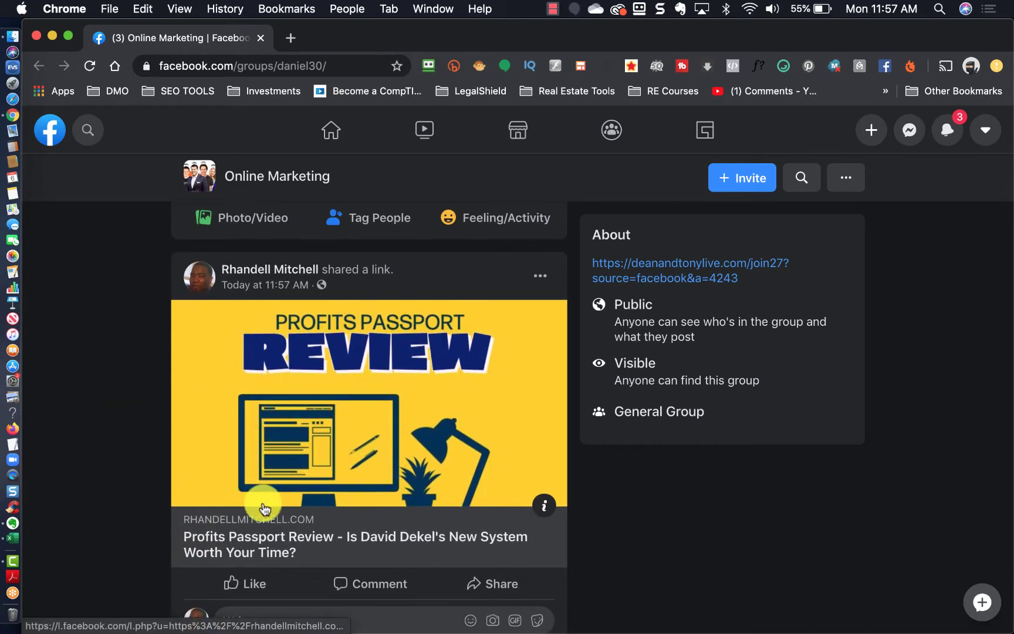
{"action": "scroll", "coordinate": [261, 430], "scroll_direction": "up", "scroll_amount": 4}
{"action": "left_click", "coordinate": [259, 38]}
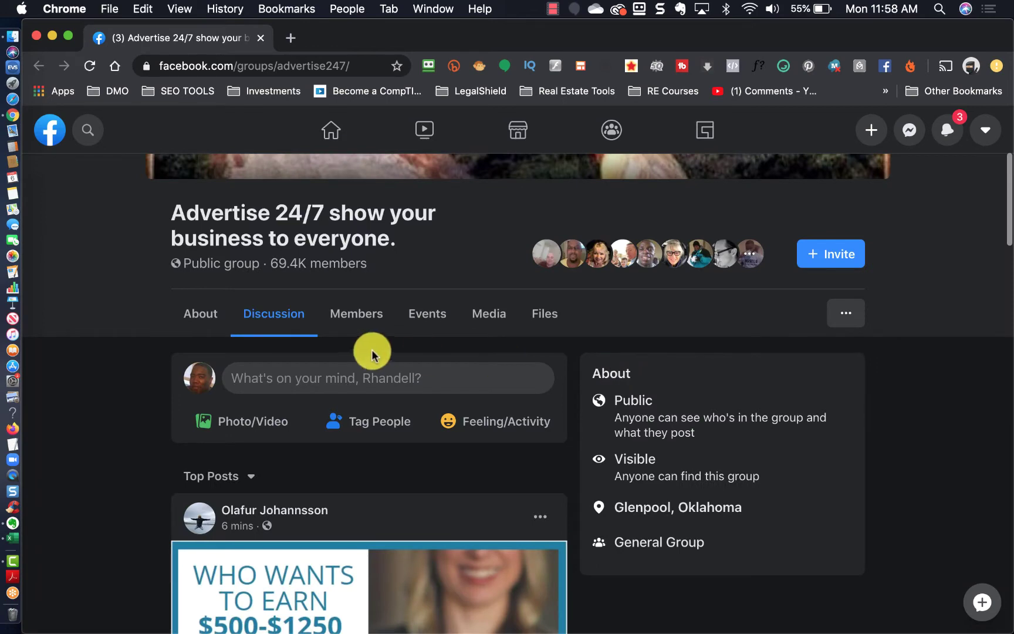
Post the Profits Passport Review link preview, URL text deleted, to the Advertise 24/7 group
{"action": "left_click", "coordinate": [338, 372]}
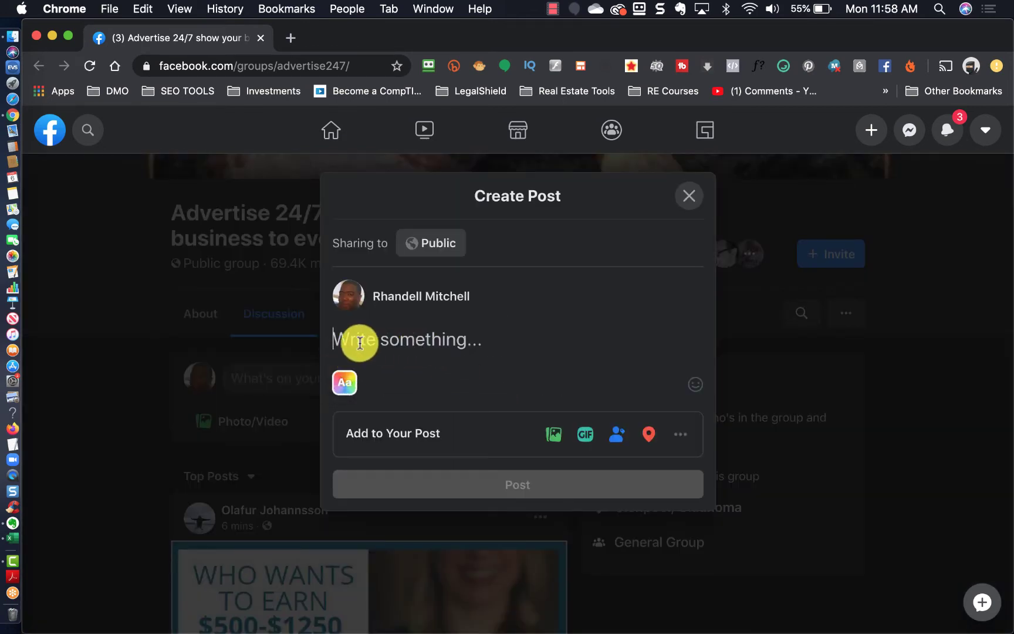
{"action": "key", "text": "super+v"}
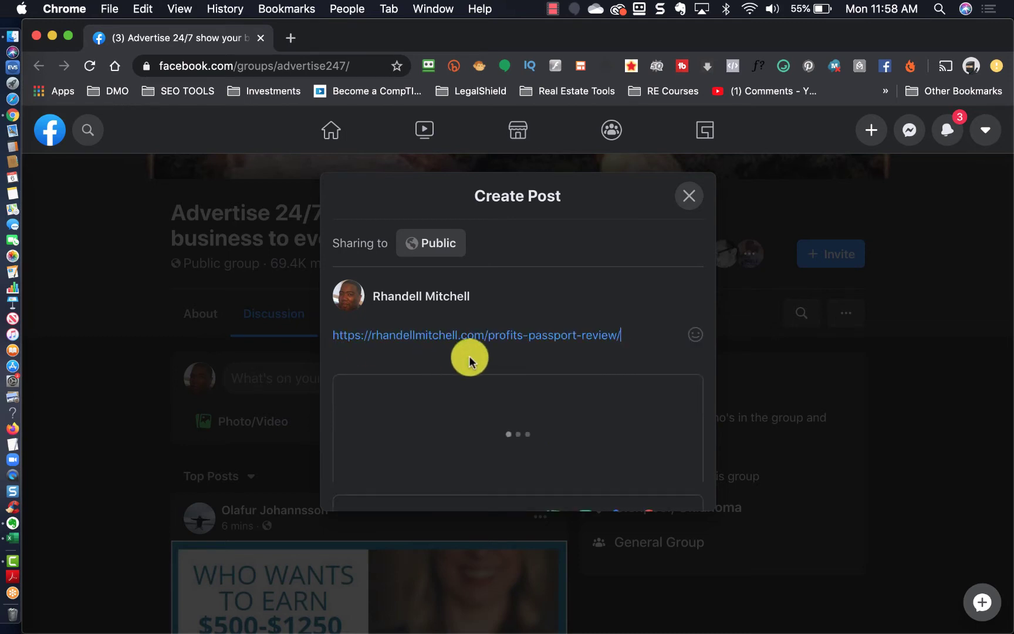
{"action": "triple_click", "coordinate": [425, 335]}
{"action": "key", "text": "super+c"}
{"action": "key", "text": "BackSpace"}
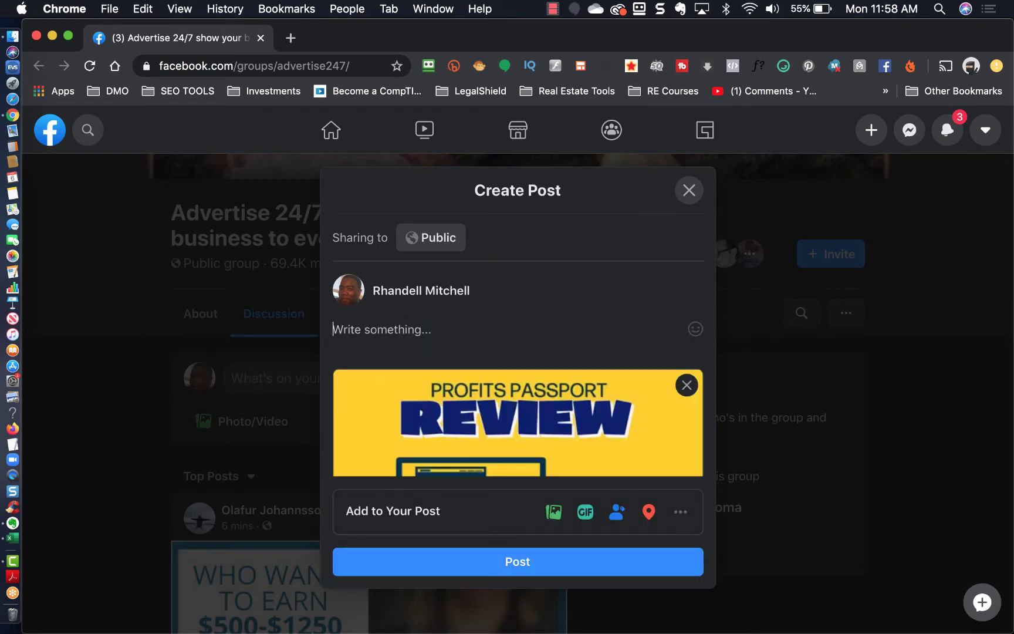
{"action": "left_click", "coordinate": [515, 565]}
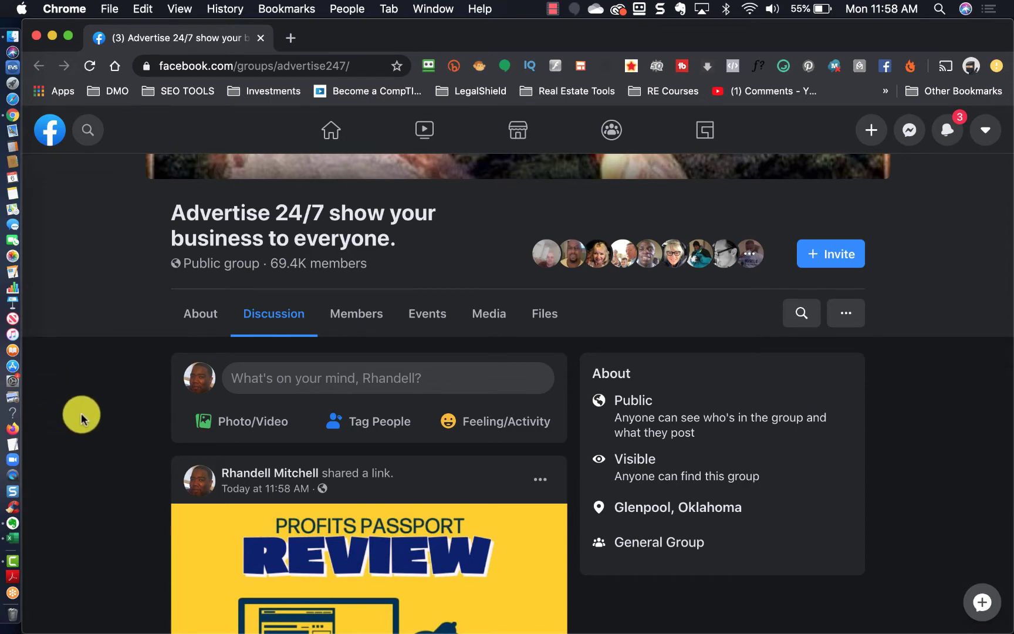
Close the Advertise 24/7 page and open the Network Marketing group from the results
{"action": "left_click", "coordinate": [259, 38]}
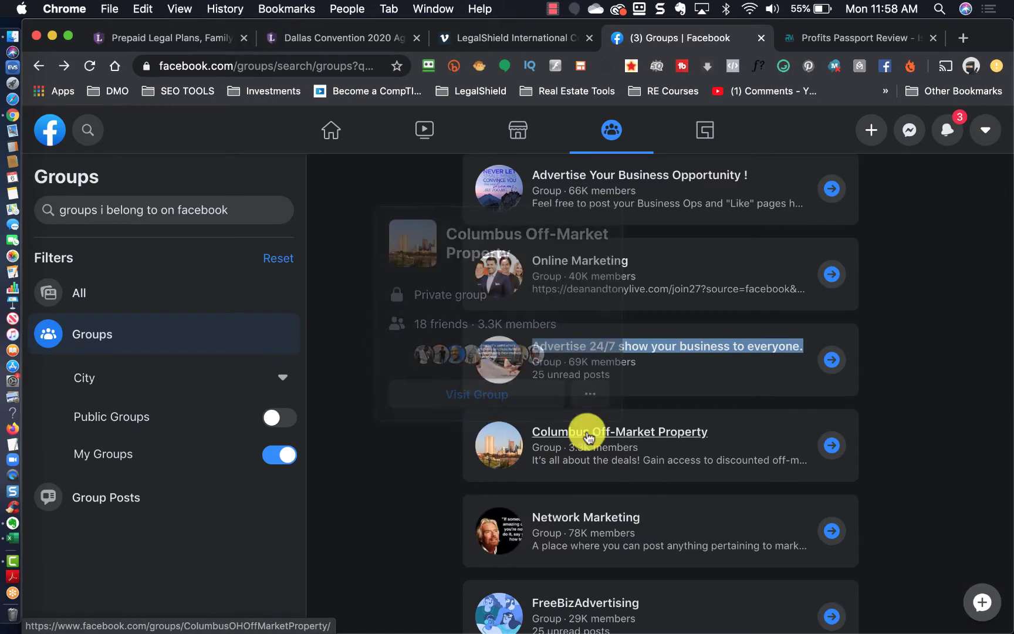
{"action": "scroll", "coordinate": [616, 464], "scroll_direction": "down", "scroll_amount": 4}
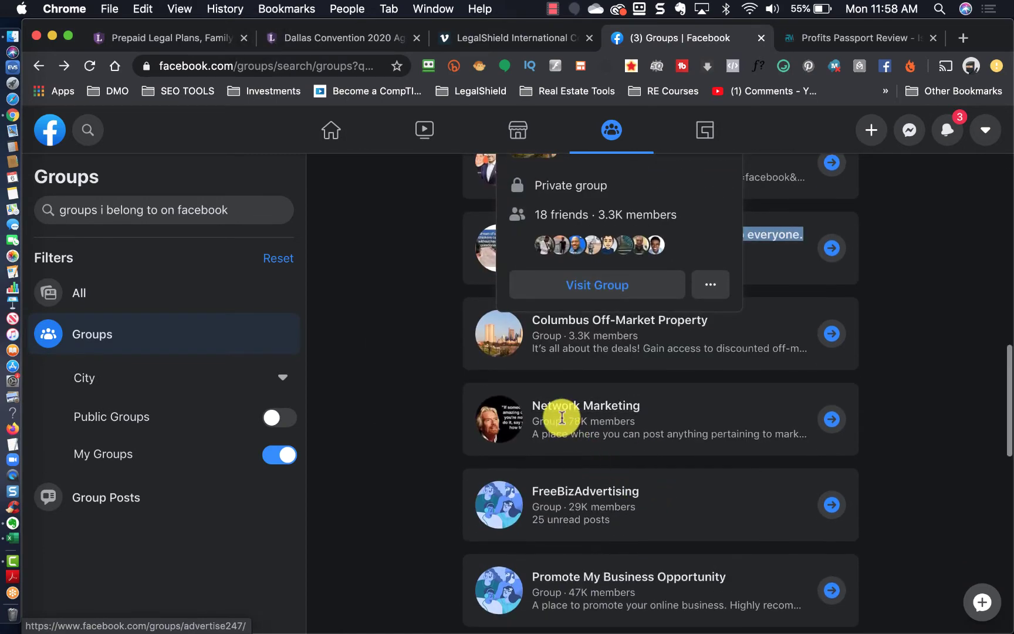
{"action": "right_click", "coordinate": [559, 414]}
{"action": "right_click", "coordinate": [556, 413]}
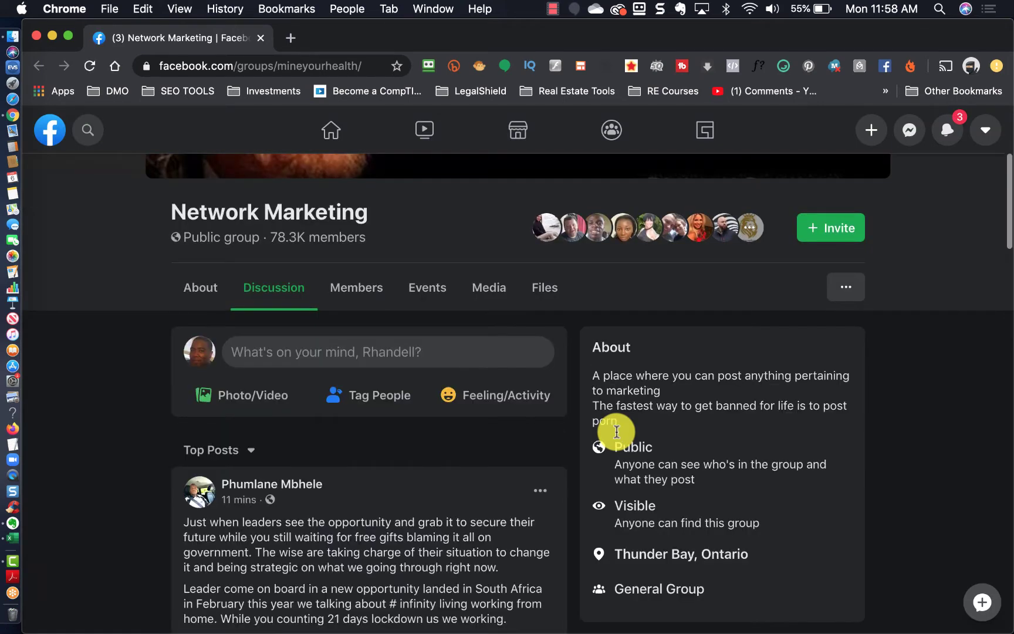
{"action": "scroll", "coordinate": [126, 481], "scroll_direction": "down", "scroll_amount": 2}
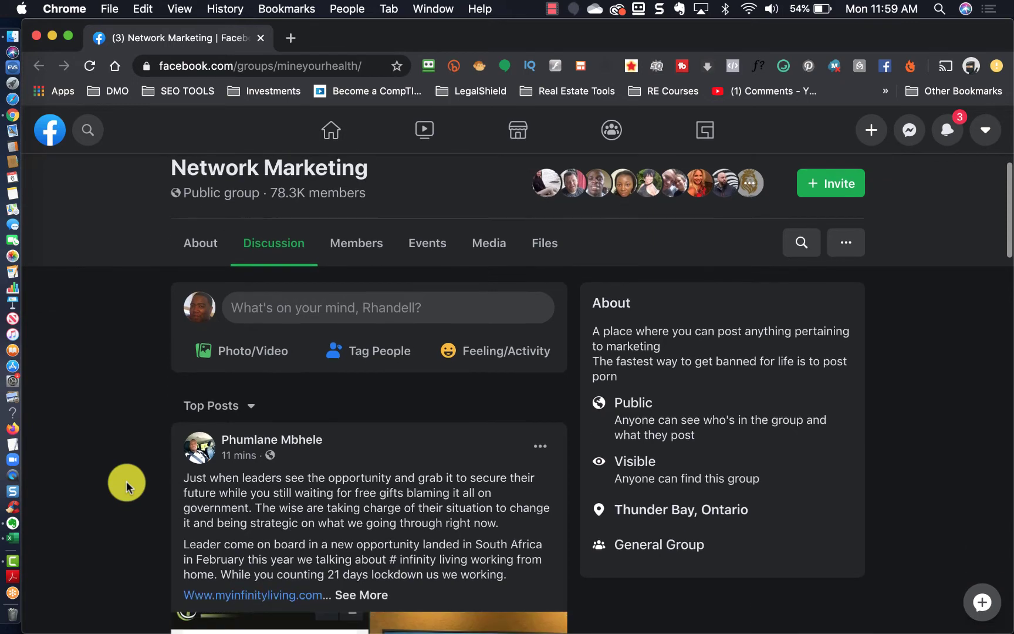
{"action": "scroll", "coordinate": [126, 481], "scroll_direction": "down", "scroll_amount": 5}
{"action": "scroll", "coordinate": [126, 480], "scroll_direction": "up", "scroll_amount": 5}
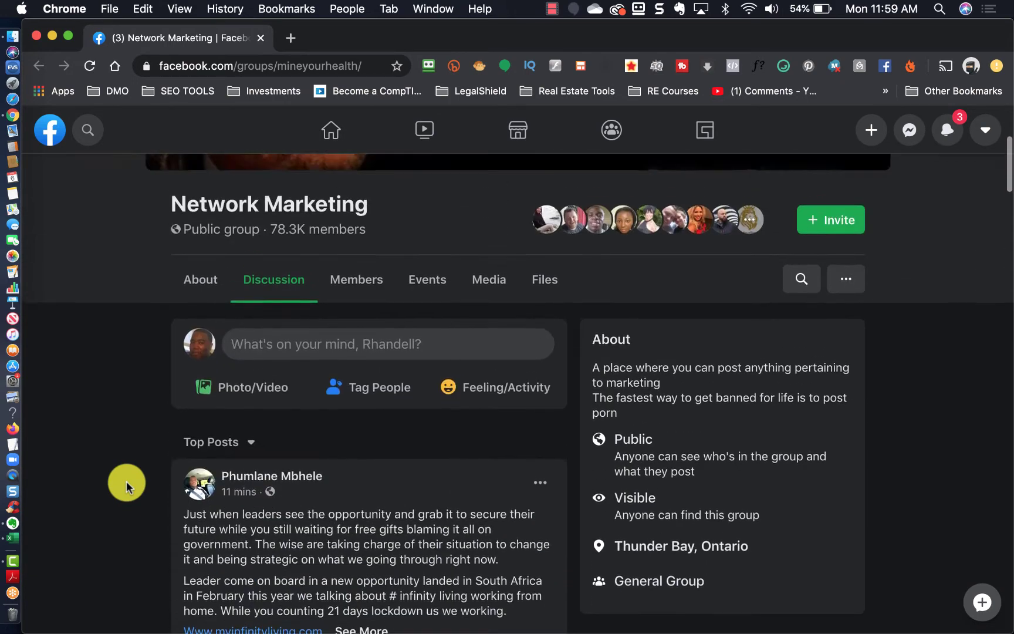
{"action": "scroll", "coordinate": [126, 481], "scroll_direction": "up", "scroll_amount": 1}
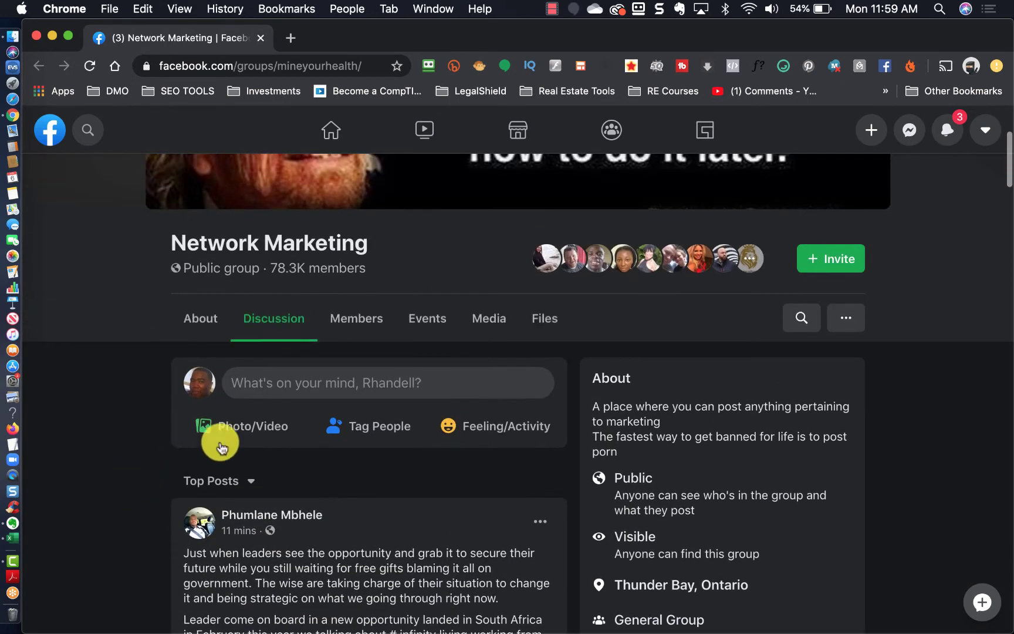
Post the Profits Passport Review link preview to Network Marketing with the URL text removed
{"action": "left_click", "coordinate": [288, 382]}
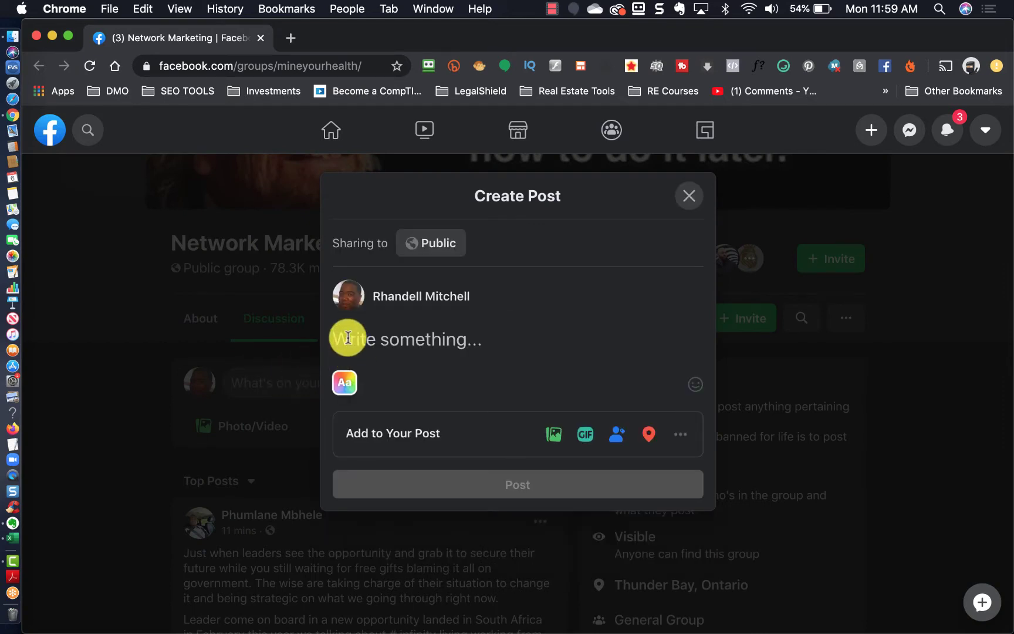
{"action": "key", "text": "super+v"}
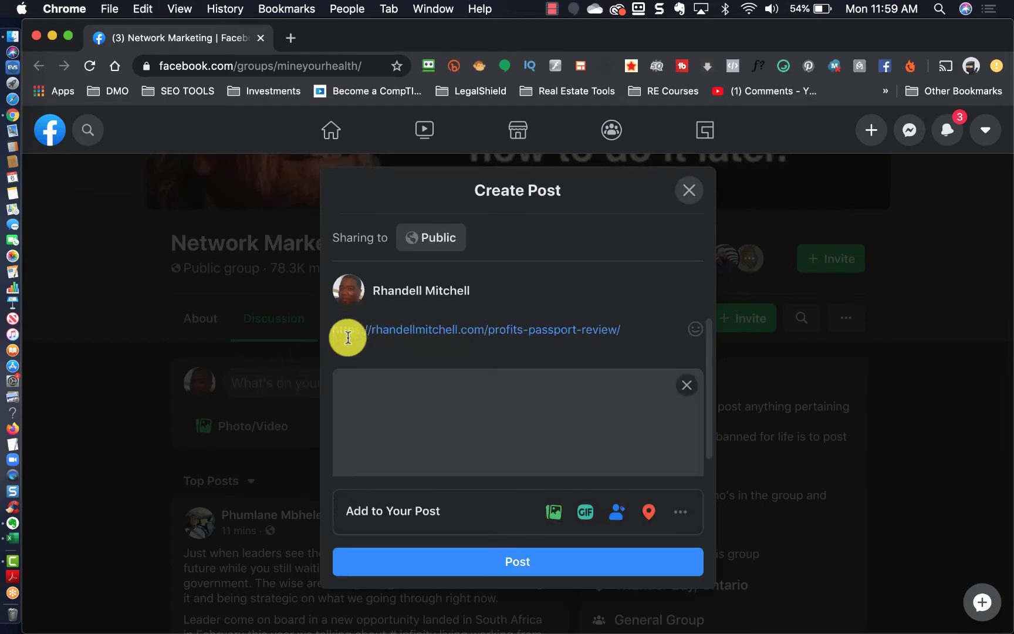
{"action": "triple_click", "coordinate": [346, 332]}
{"action": "key", "text": "super+c"}
{"action": "key", "text": "BackSpace"}
{"action": "left_click", "coordinate": [517, 562]}
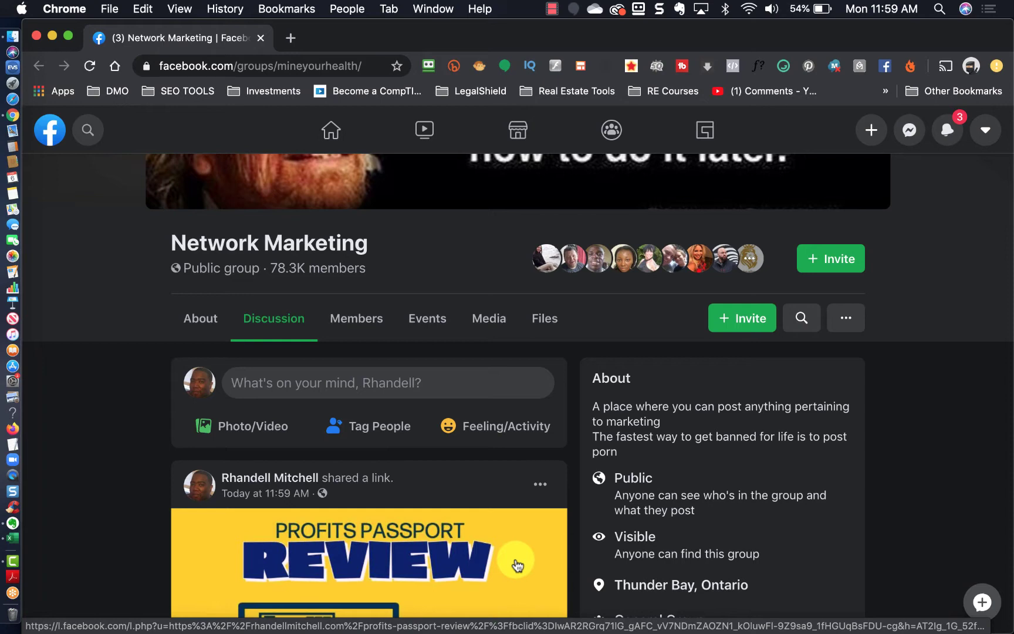
Close the Network Marketing page and open FreeBizAdvertising from the group results
{"action": "left_click", "coordinate": [258, 37]}
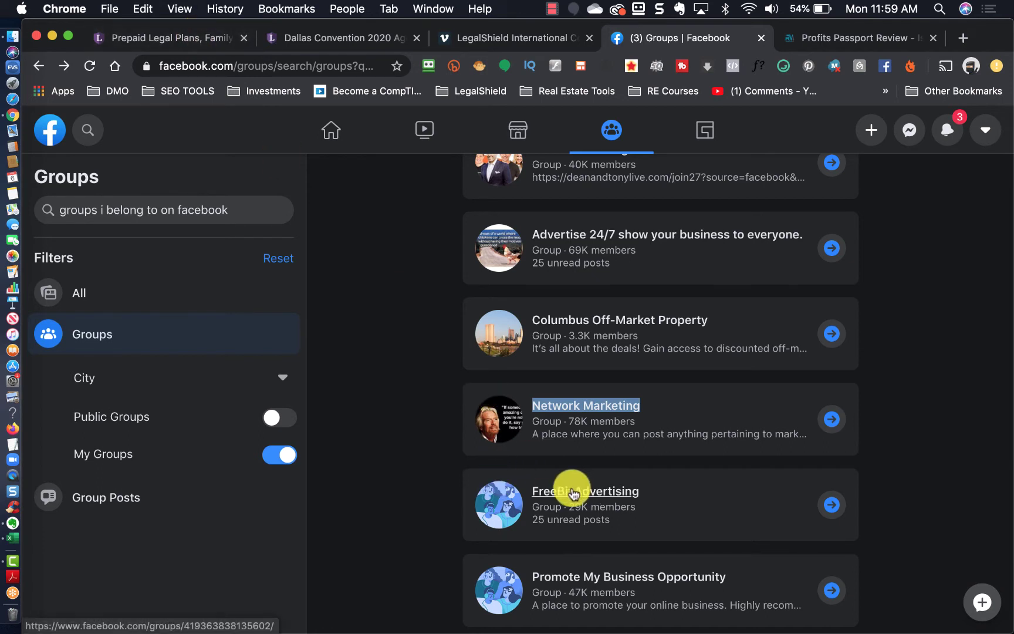
{"action": "mouse_move", "coordinate": [572, 493]}
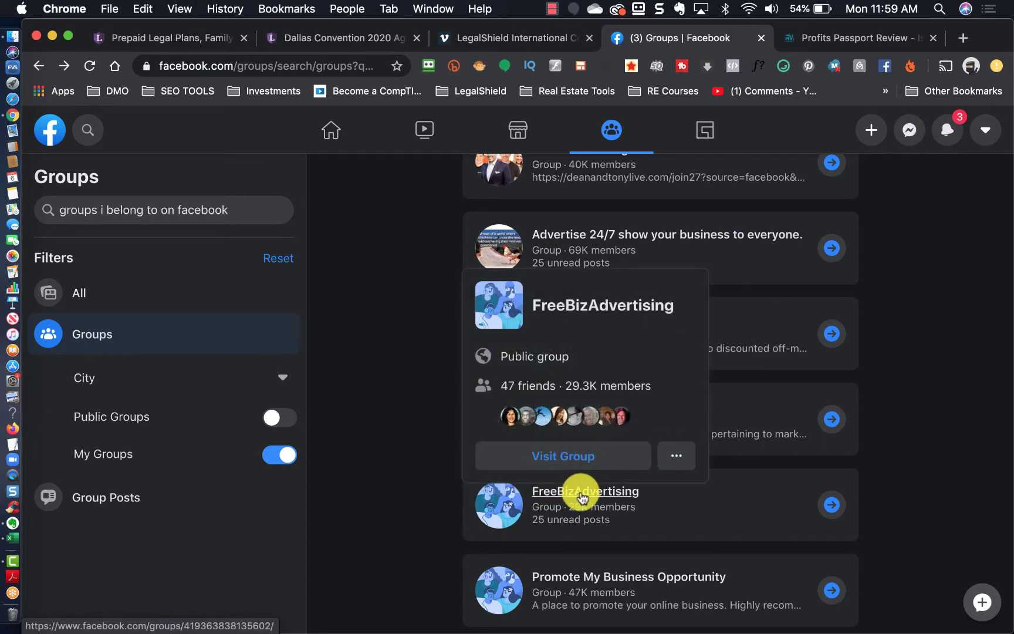
{"action": "right_click", "coordinate": [583, 496]}
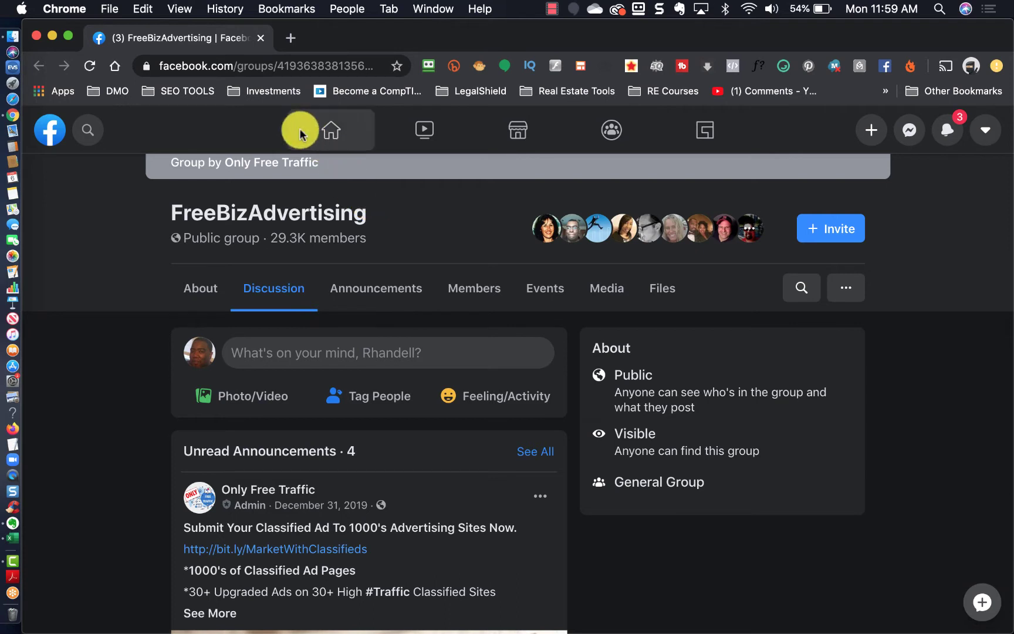
Post the Profits Passport Review link preview to FreeBizAdvertising with the URL text removed
{"action": "left_click", "coordinate": [285, 352]}
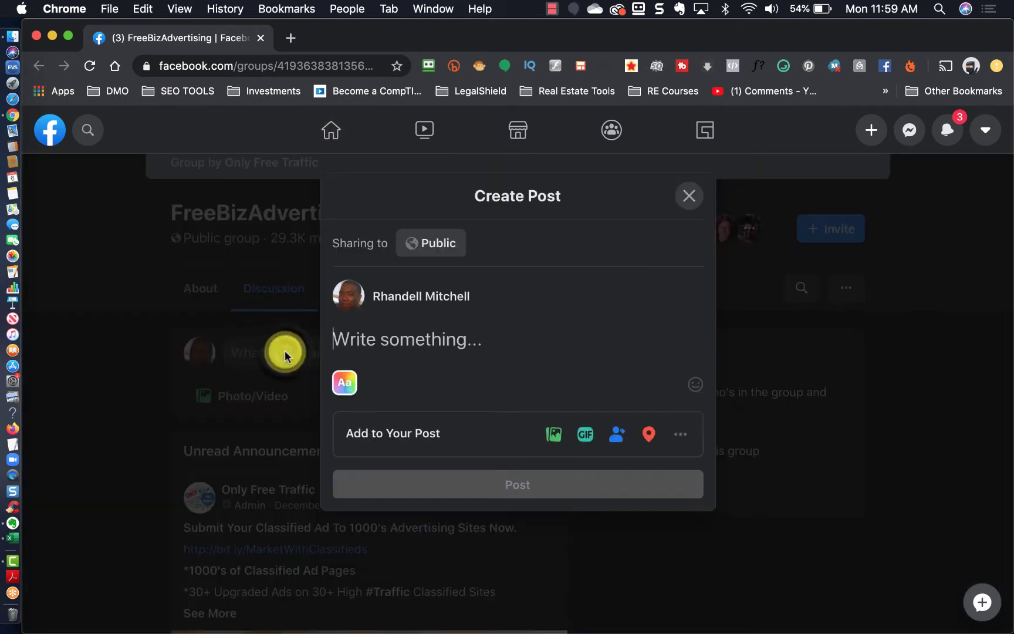
{"action": "left_click", "coordinate": [348, 338]}
{"action": "key", "text": "super+v"}
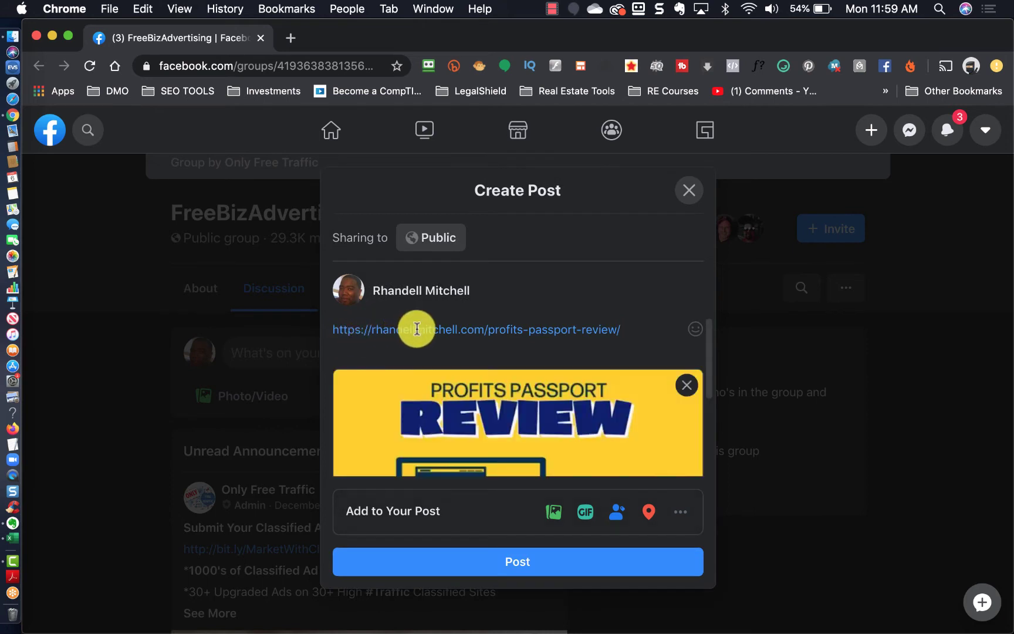
{"action": "triple_click", "coordinate": [414, 328]}
{"action": "key", "text": "super+c"}
{"action": "key", "text": "BackSpace"}
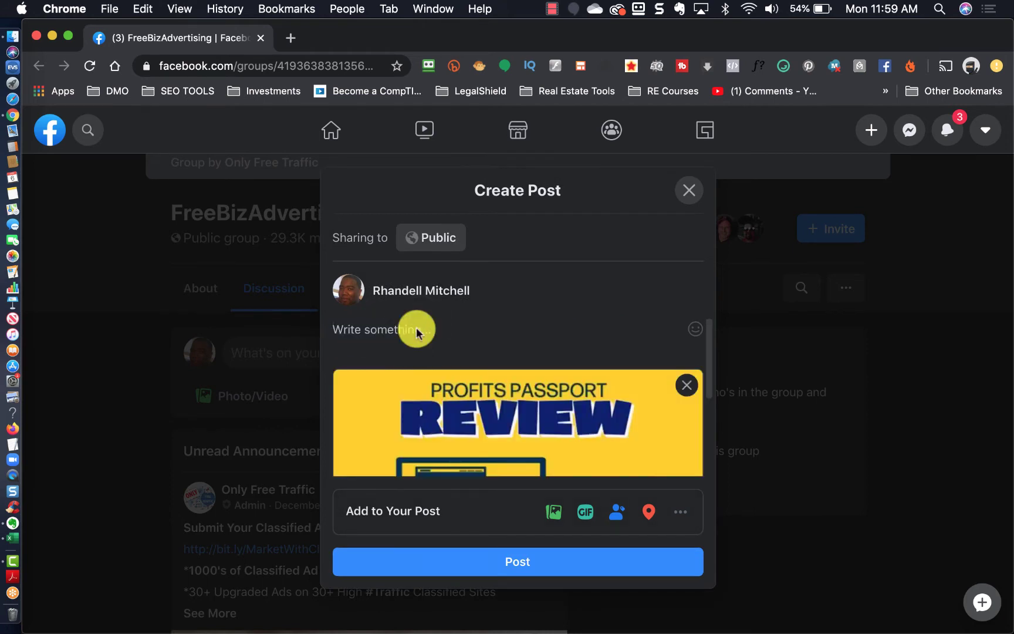
{"action": "left_click", "coordinate": [524, 562]}
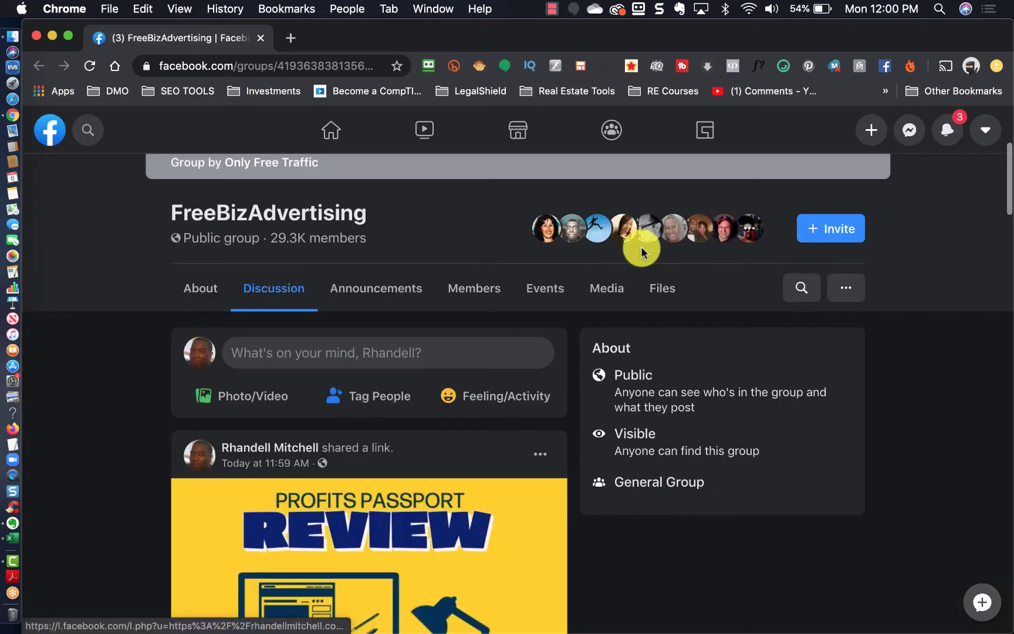
Close the FreeBizAdvertising page and open Promote My Business Opportunity from the results
{"action": "left_click", "coordinate": [261, 36]}
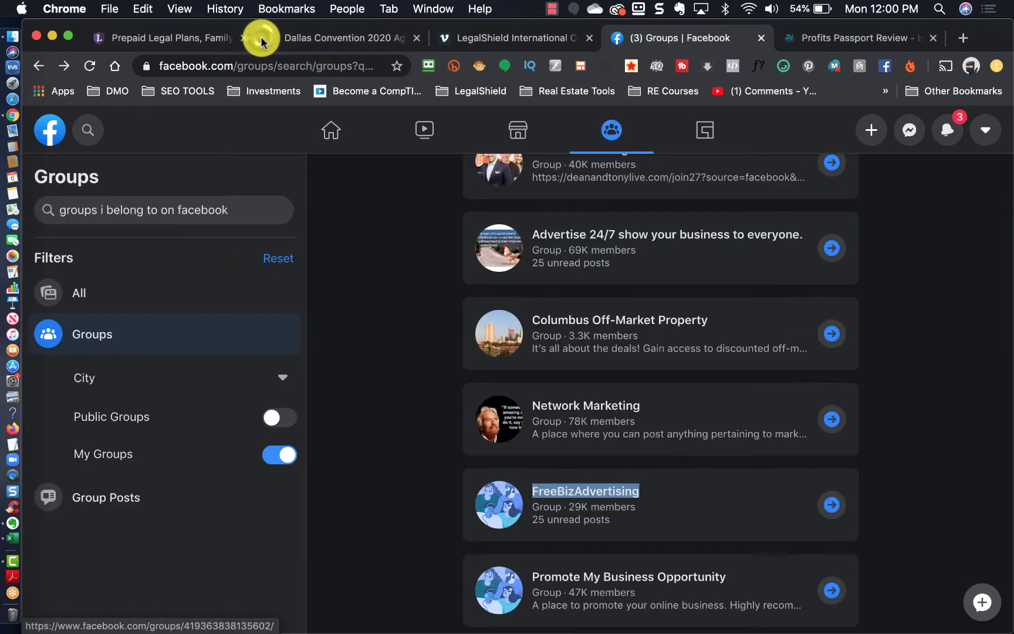
{"action": "scroll", "coordinate": [502, 465], "scroll_direction": "down", "scroll_amount": 2}
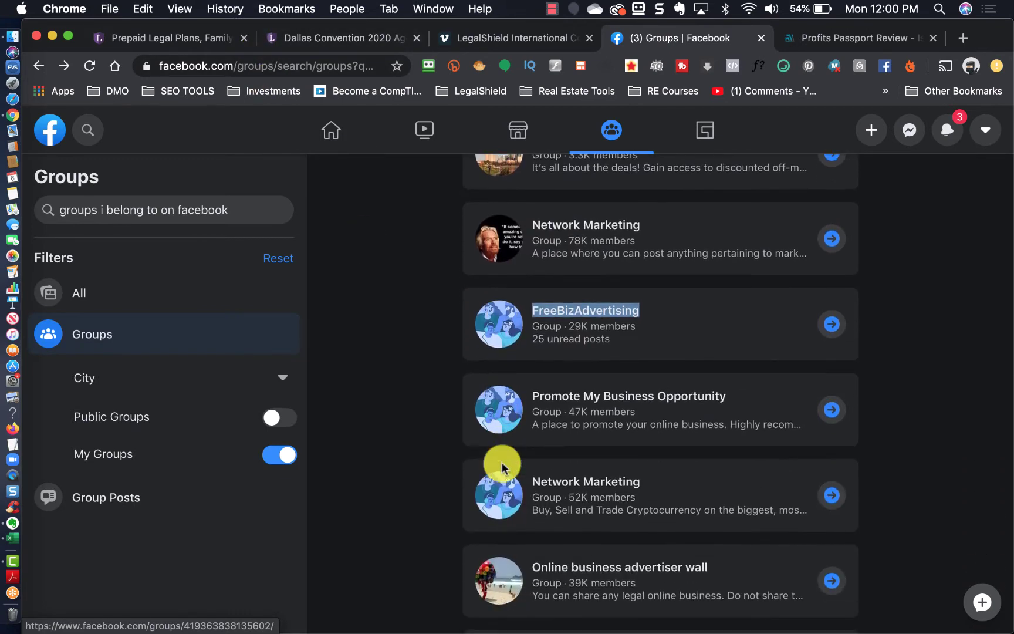
{"action": "right_click", "coordinate": [562, 399]}
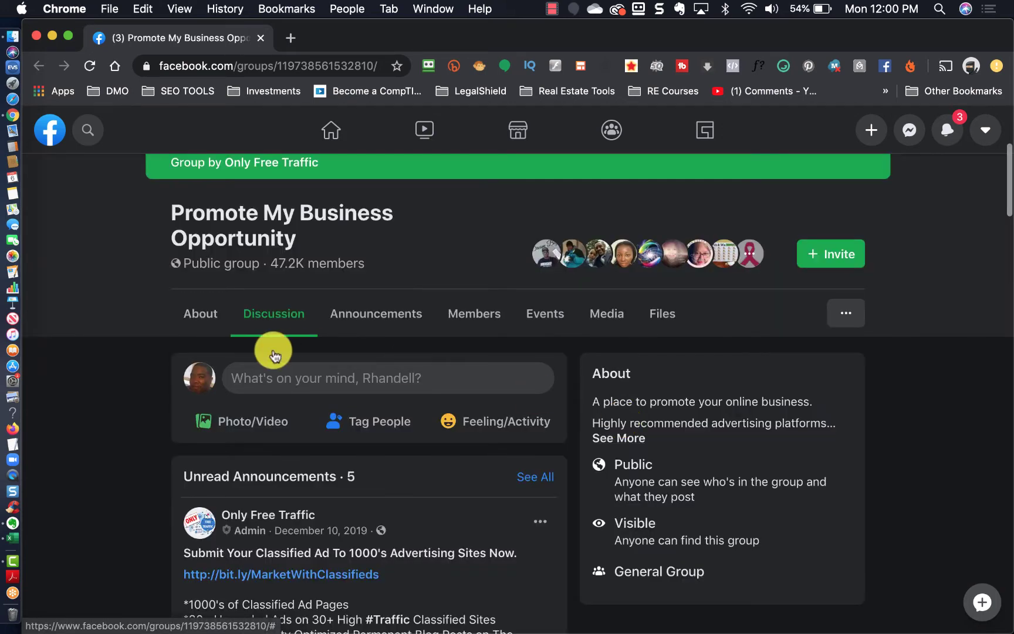
Post the Profits Passport Review link preview to Promote My Business Opportunity, URL text removed
{"action": "left_click", "coordinate": [283, 377]}
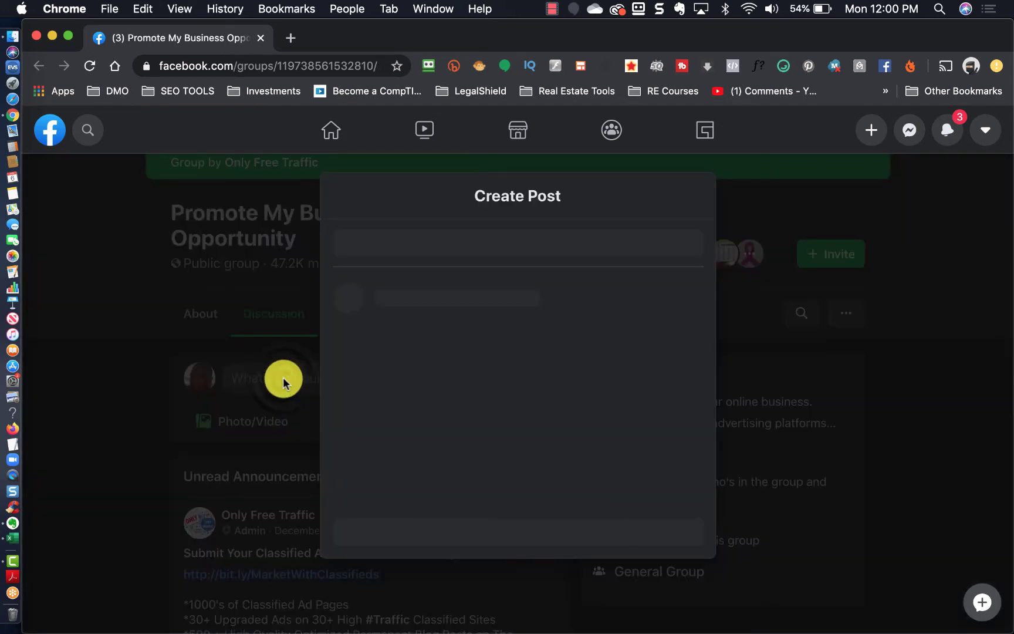
{"action": "left_click", "coordinate": [341, 335]}
{"action": "key", "text": "super+v"}
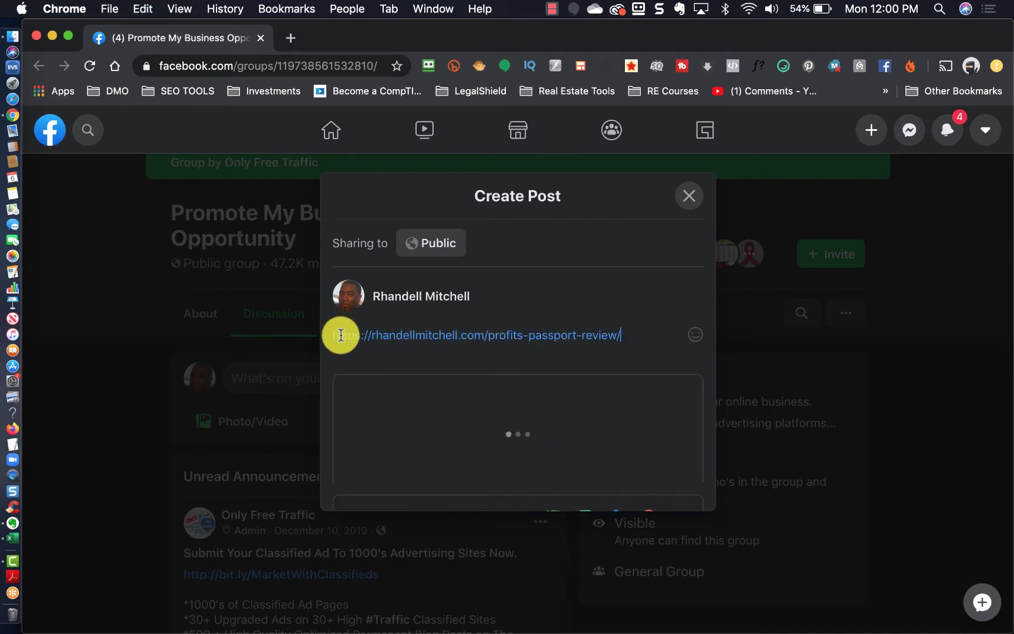
{"action": "triple_click", "coordinate": [380, 332]}
{"action": "key", "text": "super+c"}
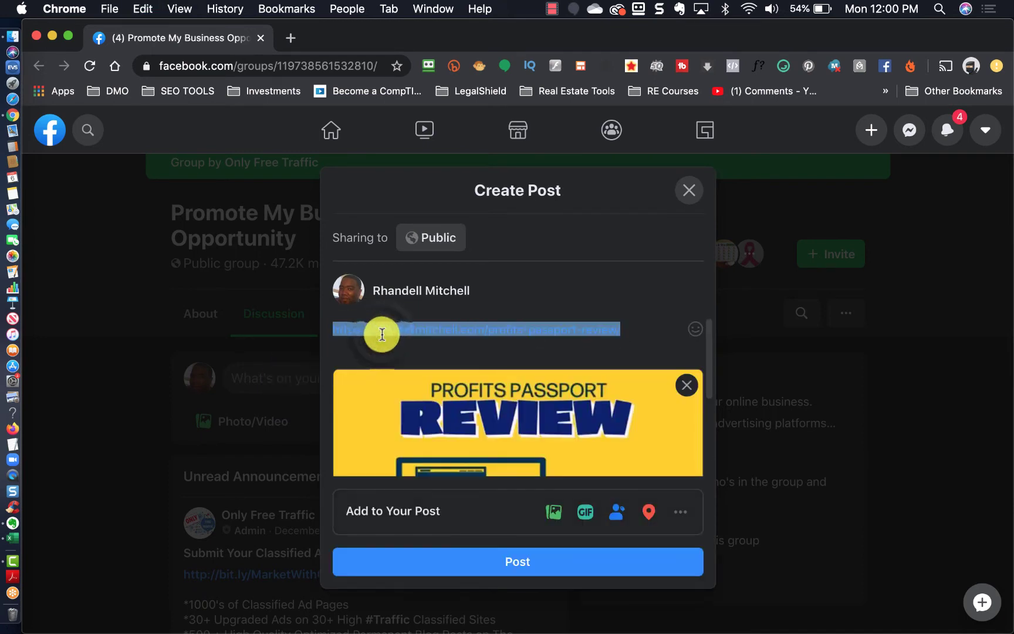
{"action": "key", "text": "BackSpace"}
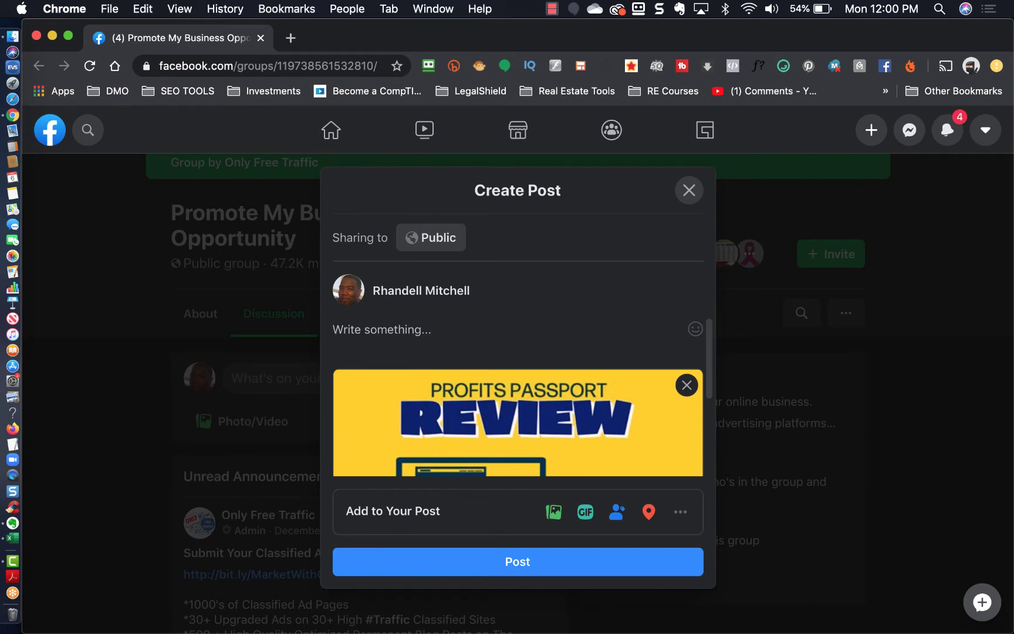
{"action": "left_click", "coordinate": [543, 560]}
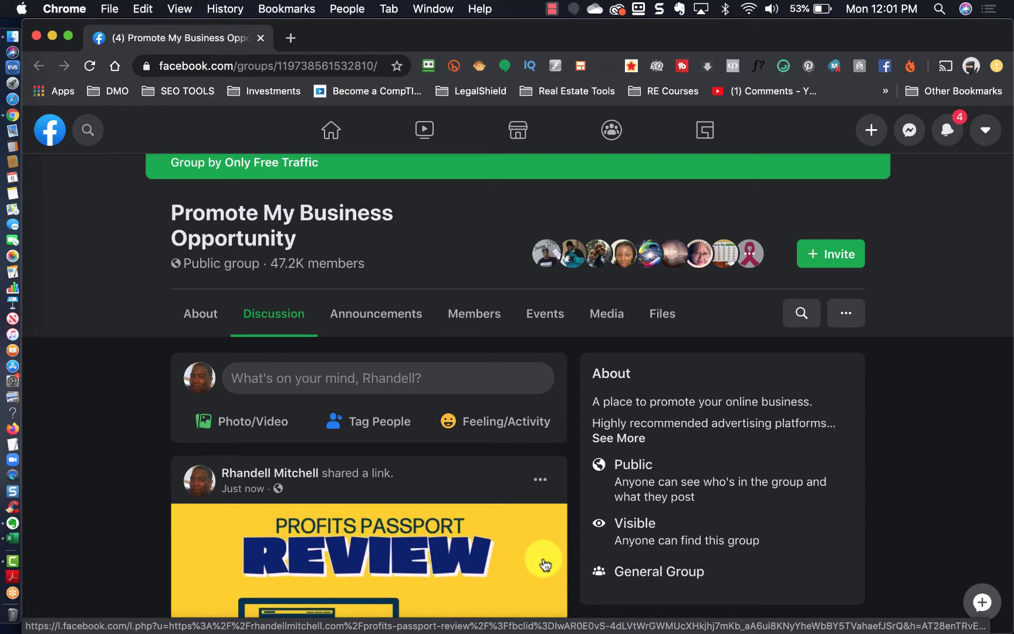
Close Promote My Business Opportunity and open the crypto Network Marketing group in a new window
{"action": "left_click", "coordinate": [258, 36]}
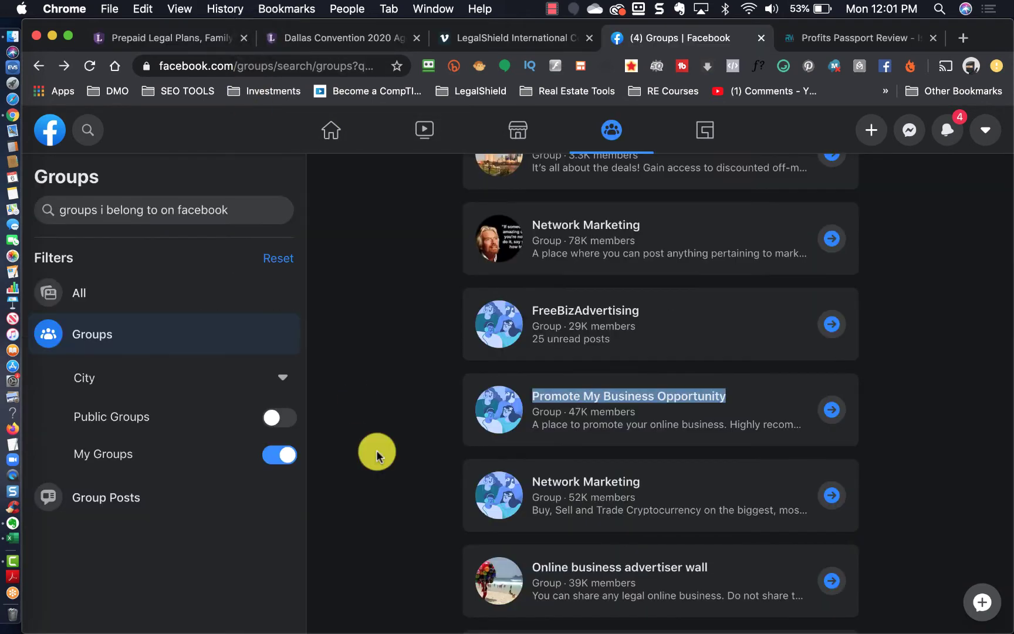
{"action": "scroll", "coordinate": [377, 456], "scroll_direction": "down", "scroll_amount": 2}
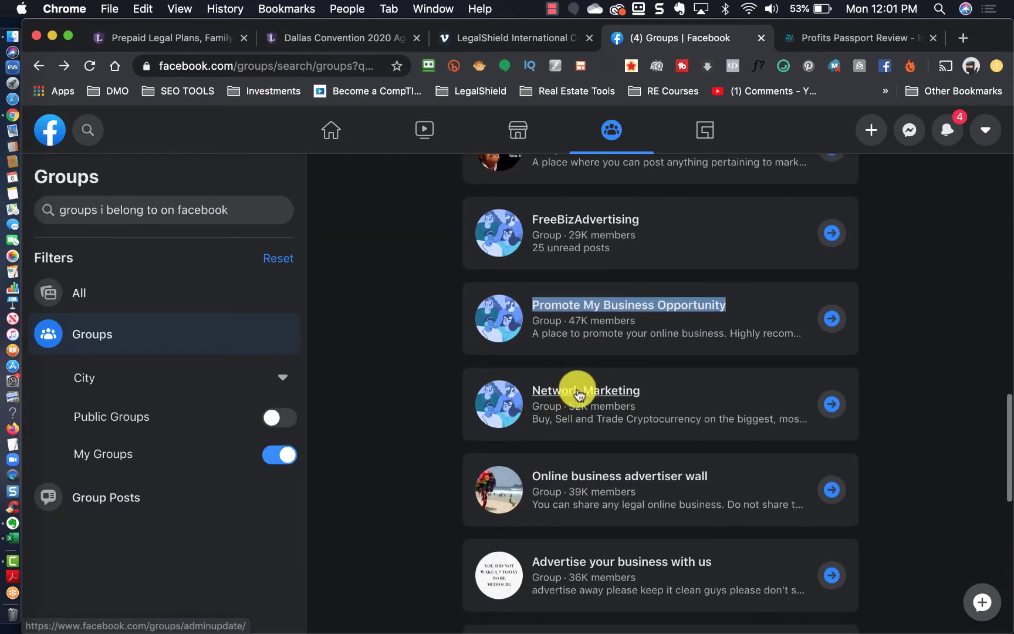
{"action": "mouse_move", "coordinate": [578, 392]}
{"action": "scroll", "coordinate": [396, 364], "scroll_direction": "up", "scroll_amount": 3}
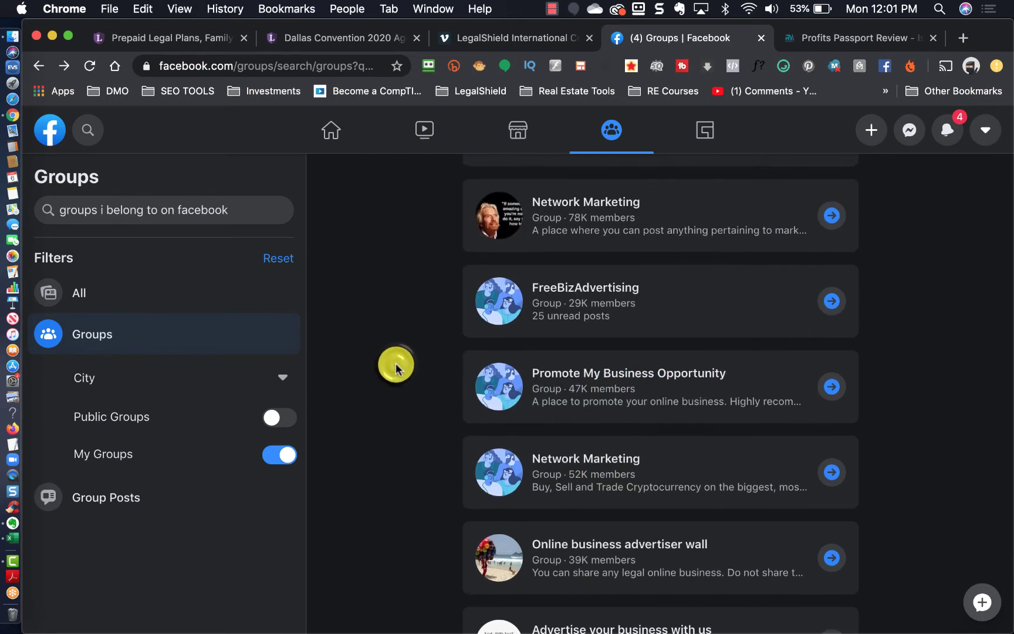
{"action": "scroll", "coordinate": [395, 363], "scroll_direction": "down", "scroll_amount": 3}
{"action": "right_click", "coordinate": [574, 405]}
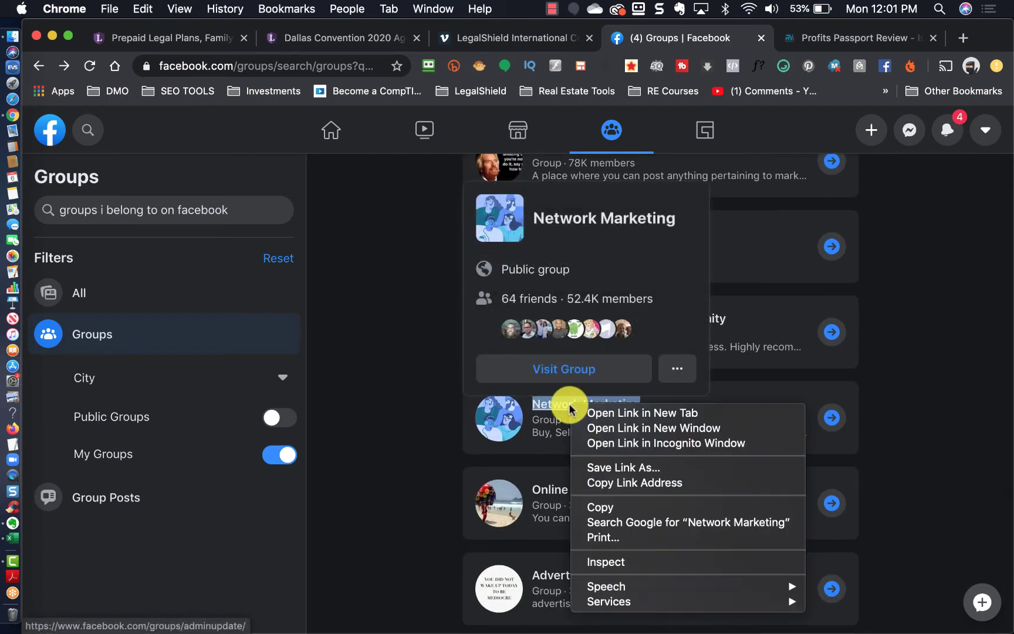
{"action": "left_click", "coordinate": [623, 428]}
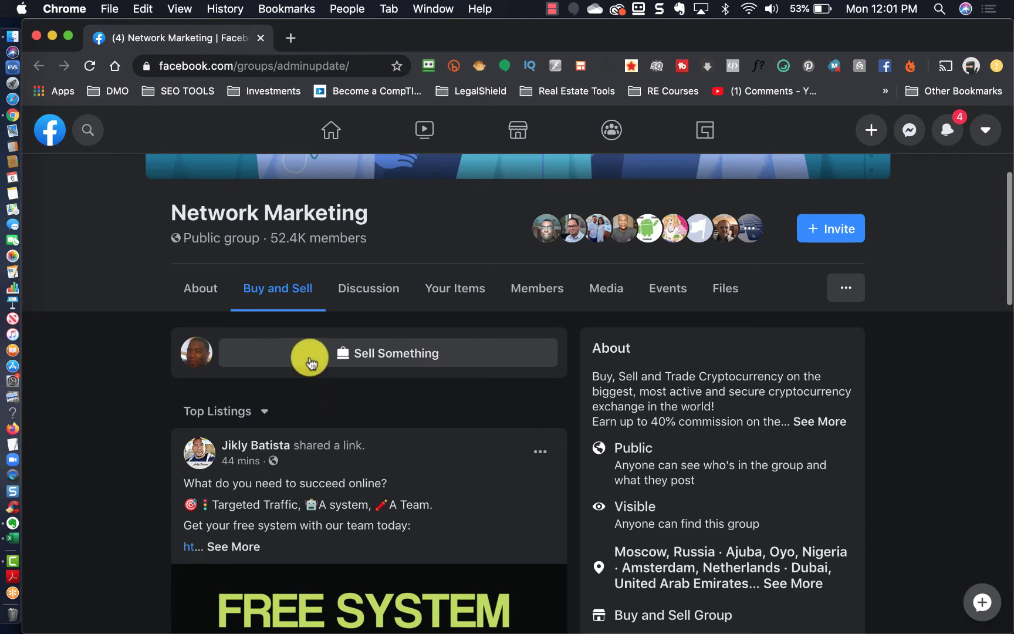
On the group's Discussion feed, start a post with the Profits Passport Review link preview only
{"action": "left_click", "coordinate": [369, 291]}
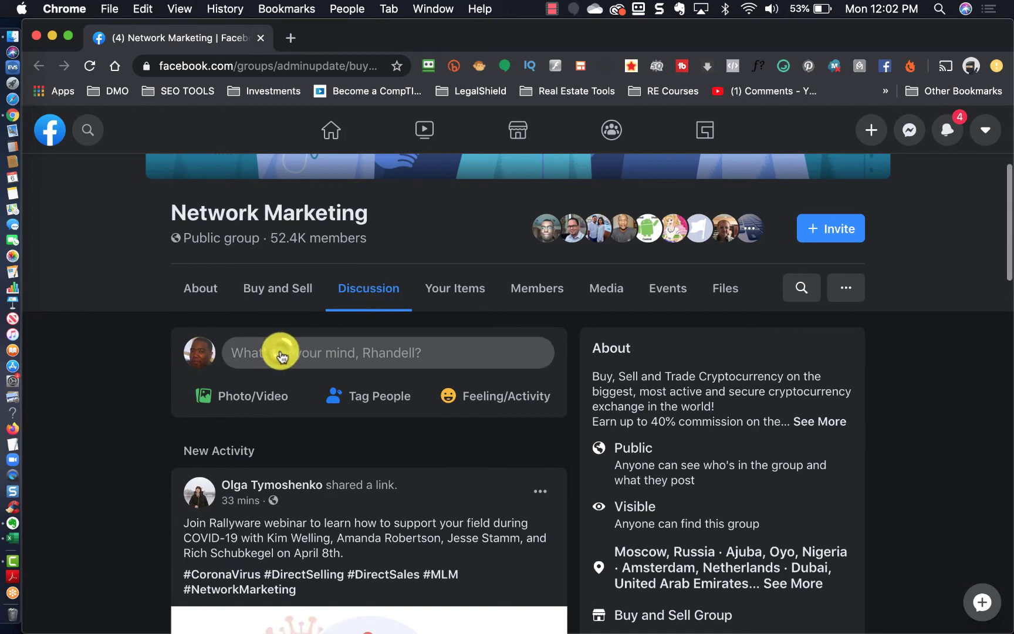
{"action": "left_click", "coordinate": [281, 354]}
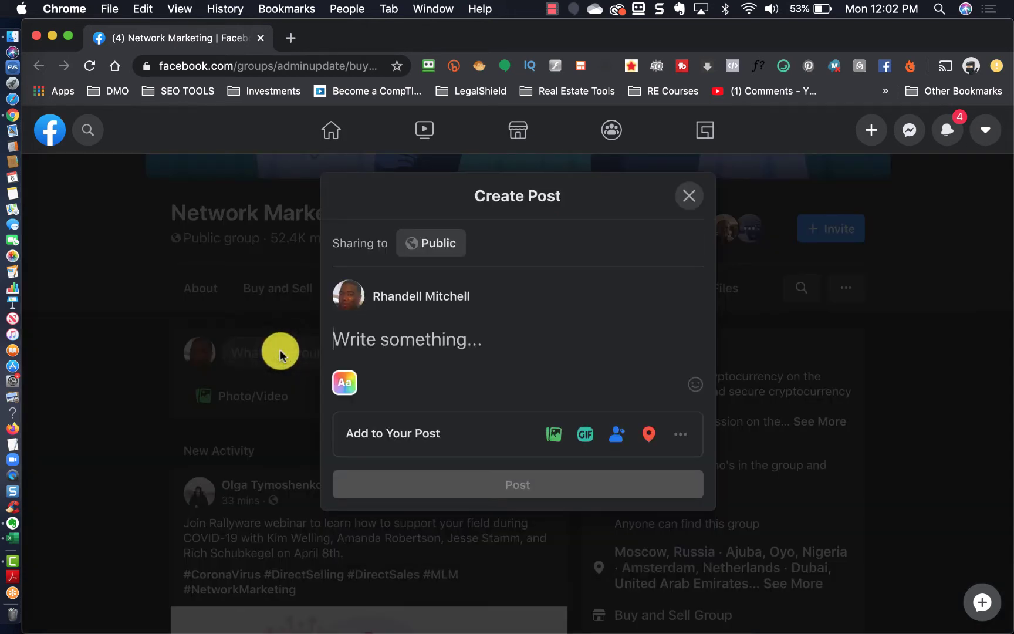
{"action": "left_click", "coordinate": [363, 342]}
{"action": "key", "text": "super+v"}
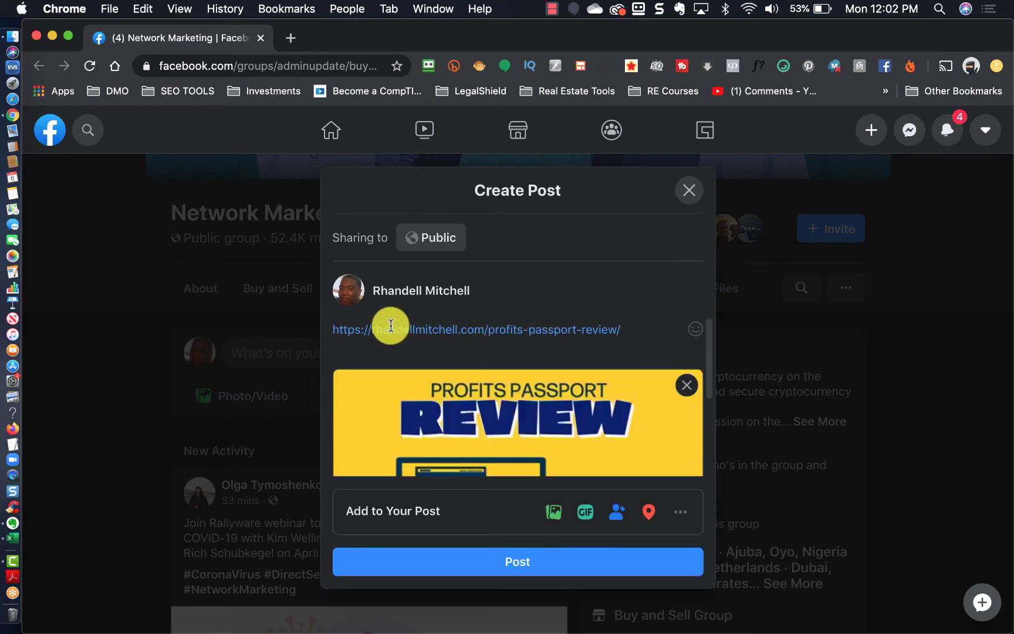
{"action": "triple_click", "coordinate": [391, 326]}
{"action": "key", "text": "super+c"}
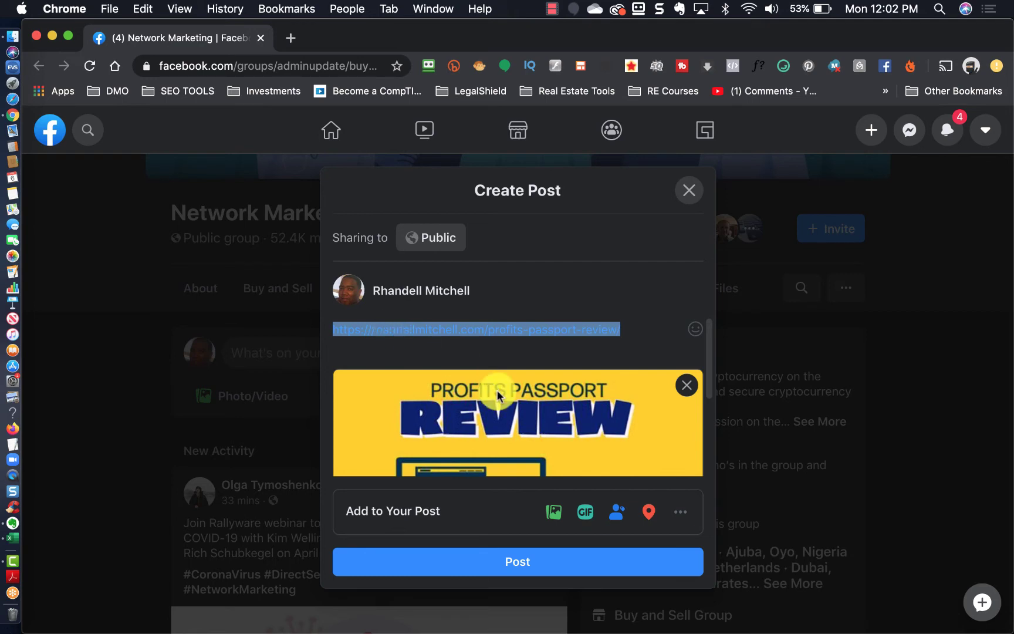
{"action": "key", "text": "BackSpace"}
Caption the post 'I do all the work... you make ALL the commissions!'
{"action": "scroll", "coordinate": [496, 390], "scroll_direction": "down", "scroll_amount": 2}
{"action": "scroll", "coordinate": [497, 389], "scroll_direction": "up", "scroll_amount": 1}
{"action": "scroll", "coordinate": [496, 390], "scroll_direction": "up", "scroll_amount": 2}
{"action": "scroll", "coordinate": [496, 390], "scroll_direction": "down", "scroll_amount": 4}
{"action": "scroll", "coordinate": [496, 390], "scroll_direction": "up", "scroll_amount": 3}
{"action": "scroll", "coordinate": [497, 390], "scroll_direction": "down", "scroll_amount": 2}
{"action": "scroll", "coordinate": [497, 390], "scroll_direction": "down", "scroll_amount": 3}
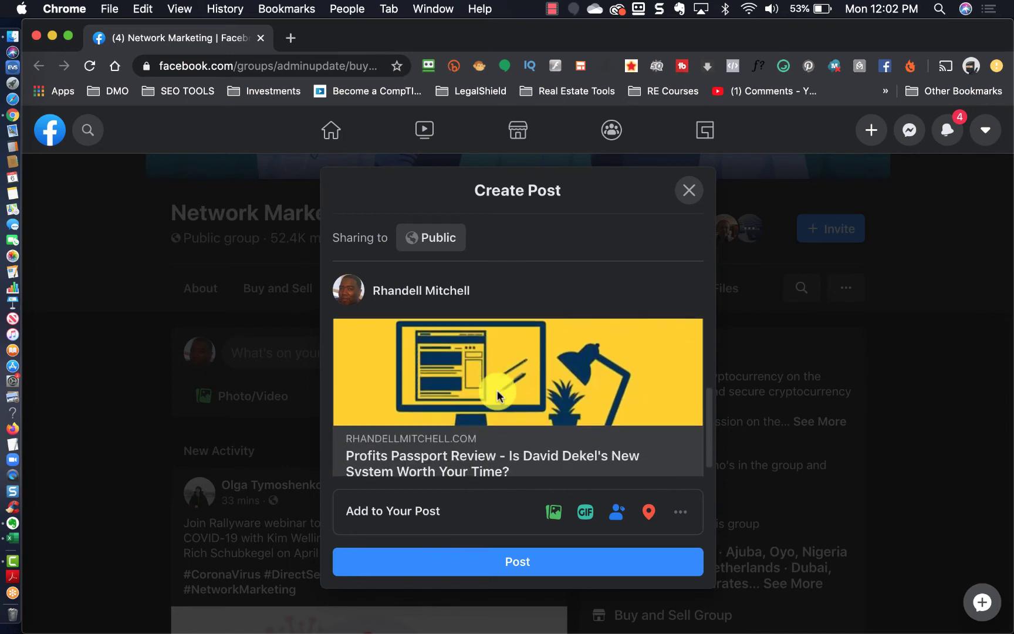
{"action": "scroll", "coordinate": [496, 390], "scroll_direction": "up", "scroll_amount": 3}
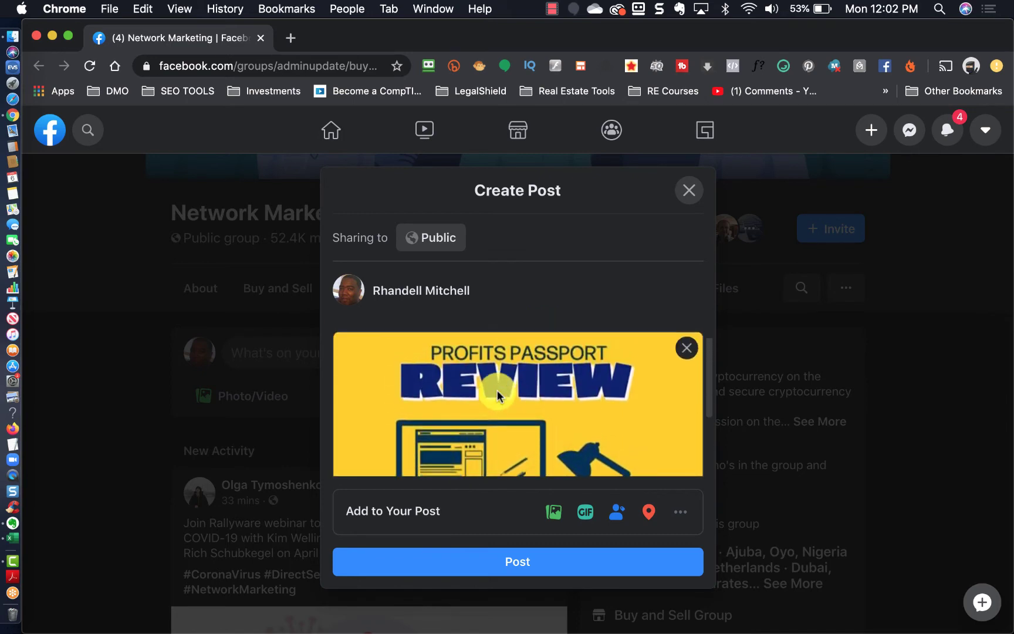
{"action": "scroll", "coordinate": [496, 389], "scroll_direction": "down", "scroll_amount": 3}
{"action": "scroll", "coordinate": [496, 389], "scroll_direction": "up", "scroll_amount": 5}
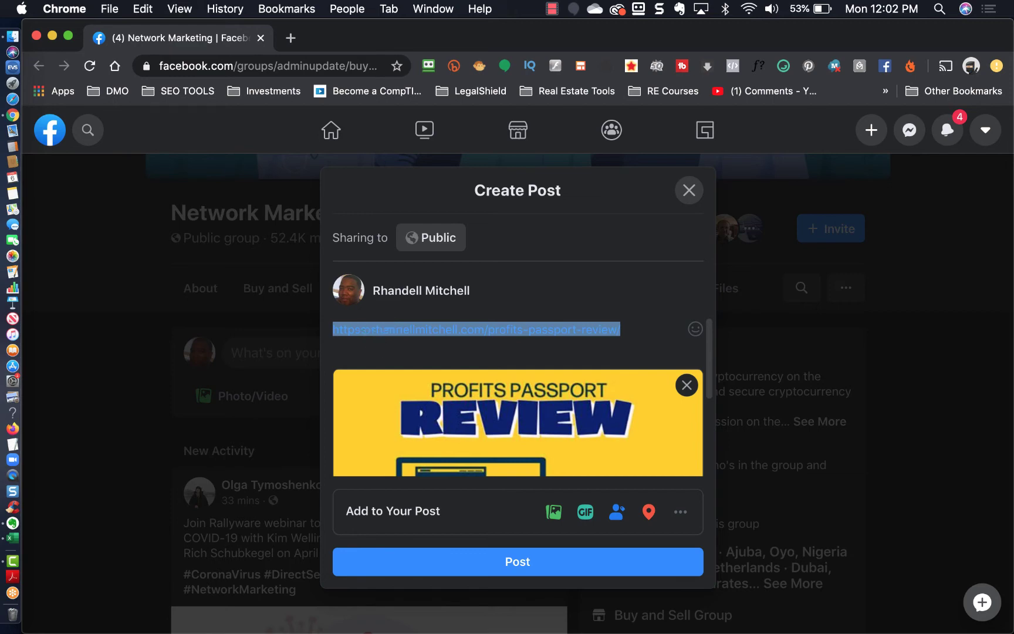
{"action": "type", "text": "I do all"}
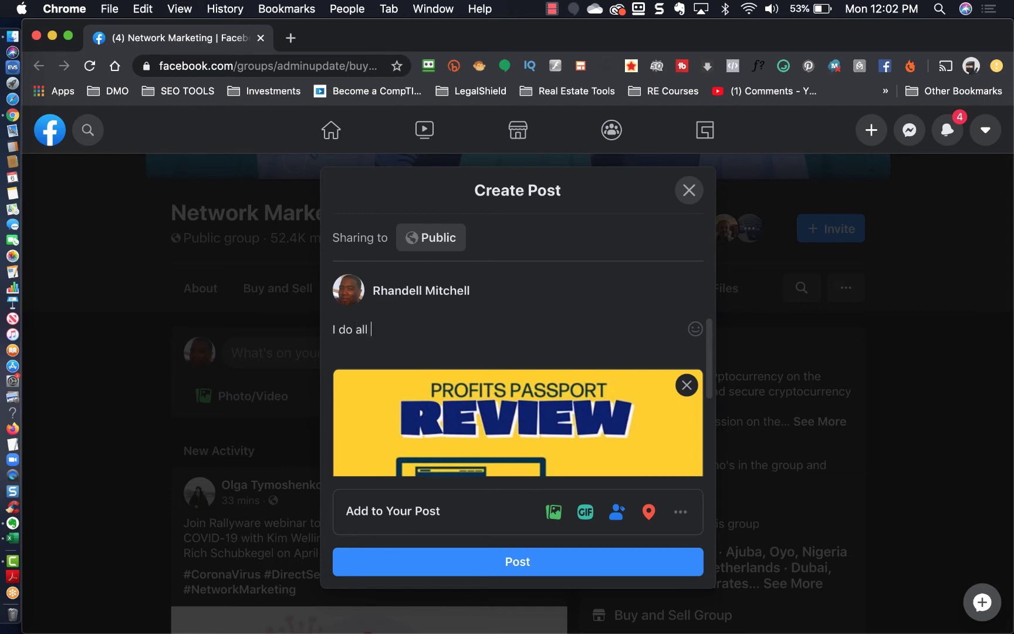
{"action": "type", "text": " the work... you make ALL the com"}
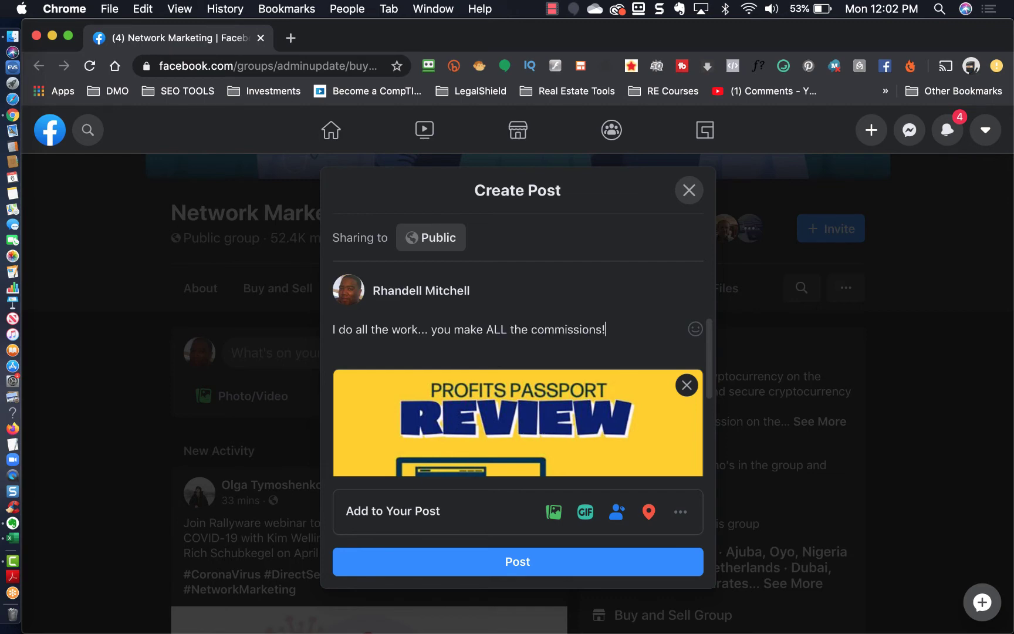
{"action": "type", "text": "missions!"}
Publish the captioned review post to Network Marketing, check it in the feed, and dismiss the notification popup
{"action": "left_click", "coordinate": [527, 558]}
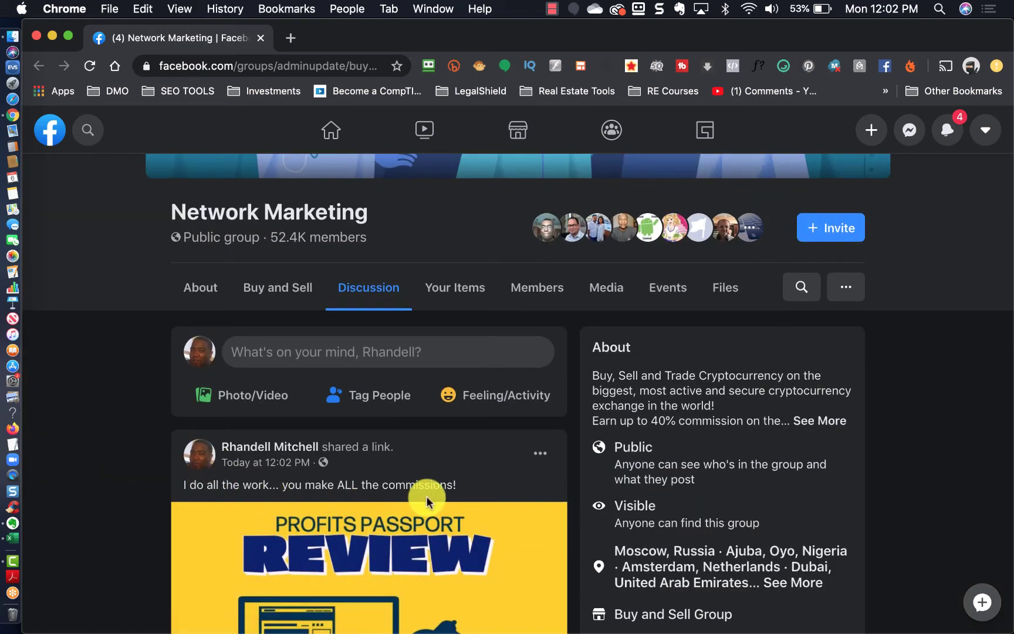
{"action": "scroll", "coordinate": [376, 581], "scroll_direction": "down", "scroll_amount": 3}
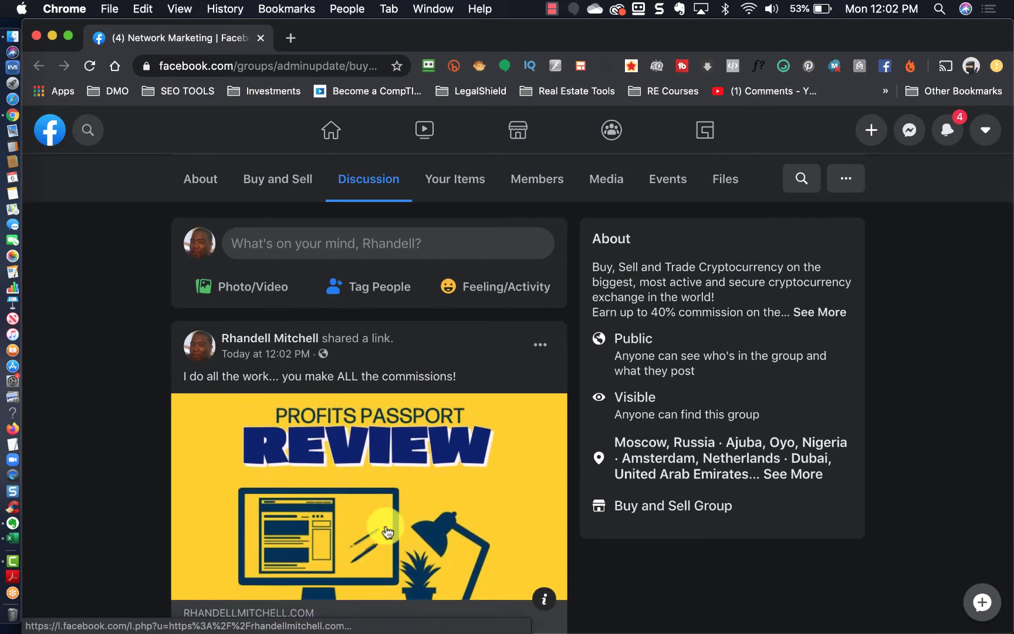
{"action": "scroll", "coordinate": [383, 458], "scroll_direction": "down", "scroll_amount": 2}
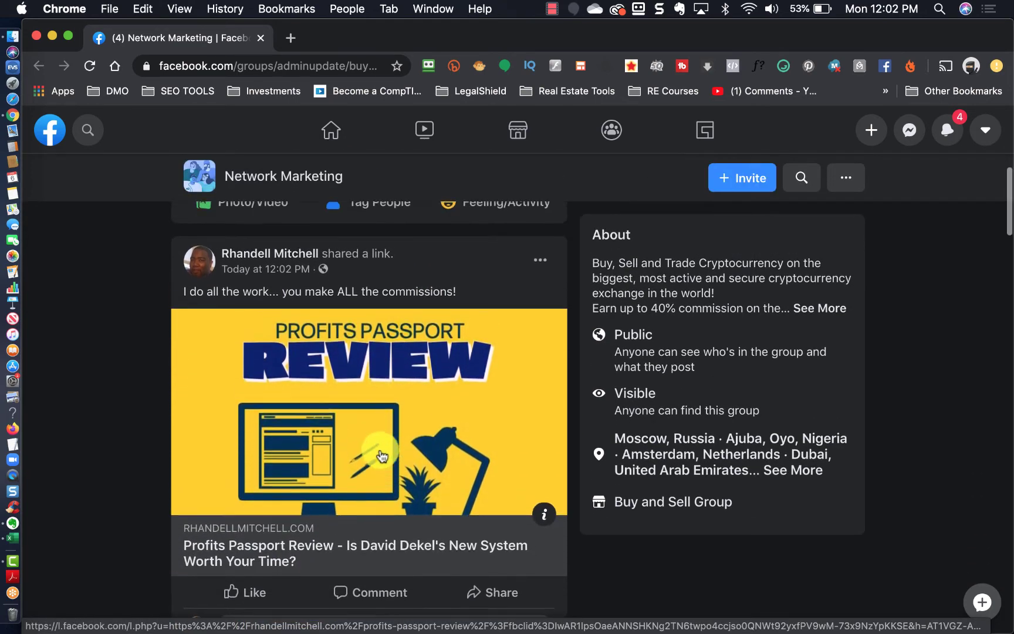
{"action": "scroll", "coordinate": [228, 431], "scroll_direction": "down", "scroll_amount": 3}
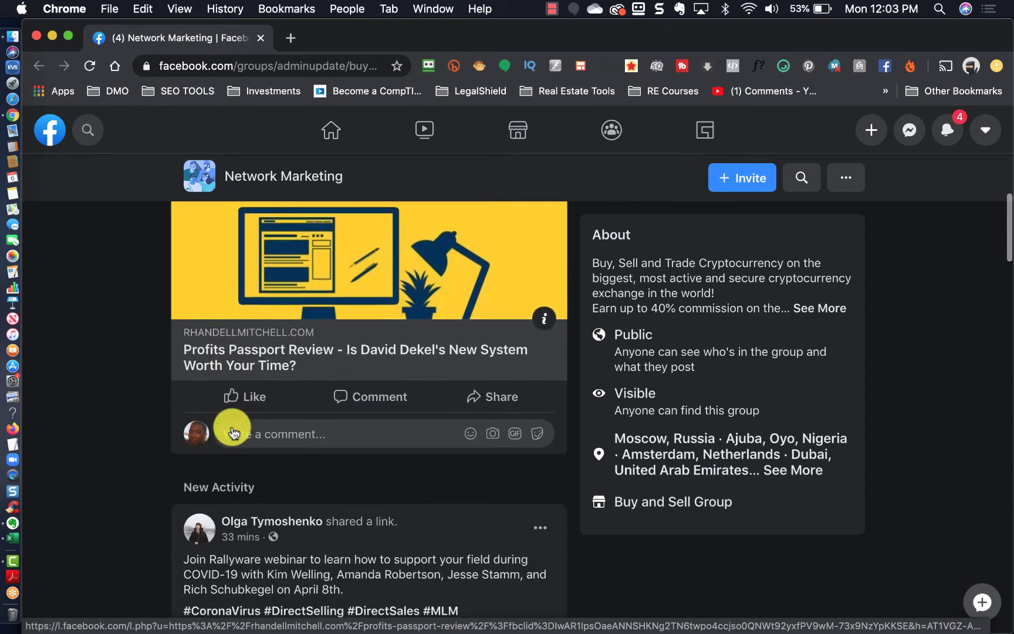
{"action": "scroll", "coordinate": [232, 431], "scroll_direction": "up", "scroll_amount": 3}
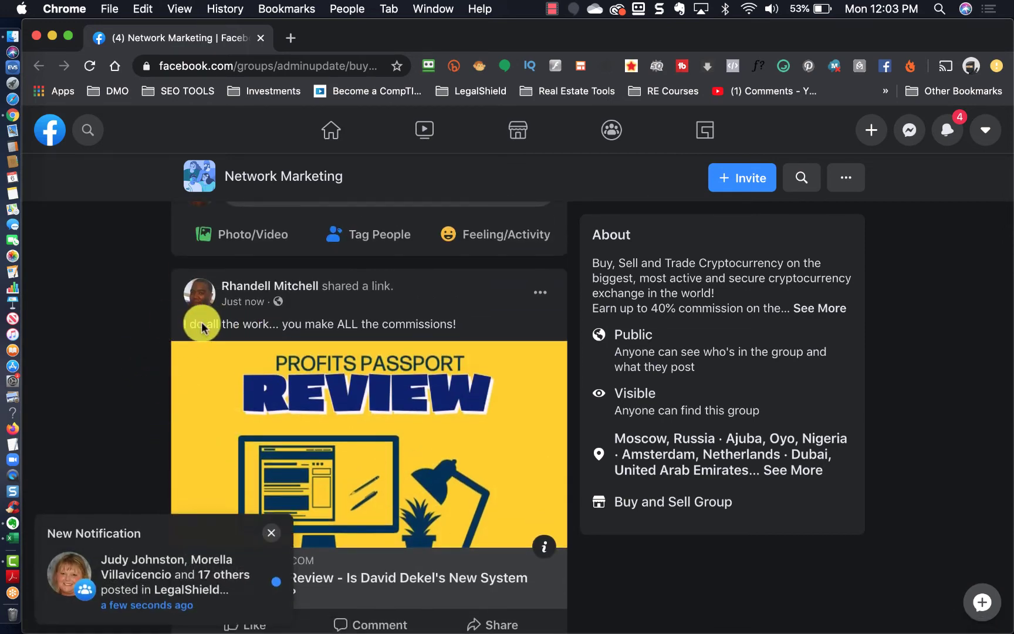
{"action": "left_click", "coordinate": [273, 531]}
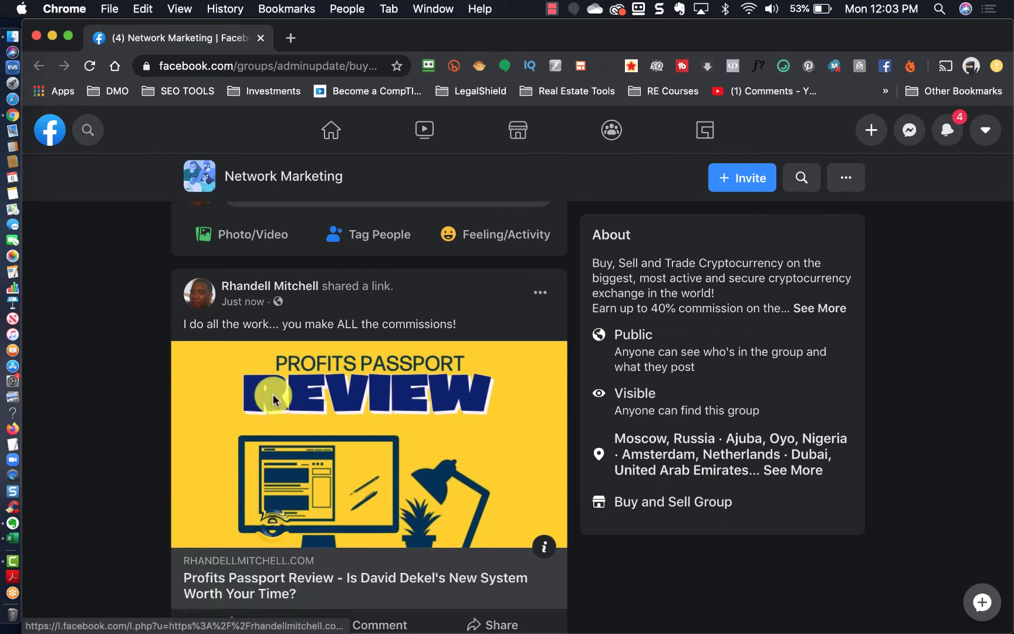
Close the Network Marketing page and open Online business advertiser wall from search results in a new window
{"action": "left_click", "coordinate": [259, 37]}
{"action": "mouse_move", "coordinate": [639, 494]}
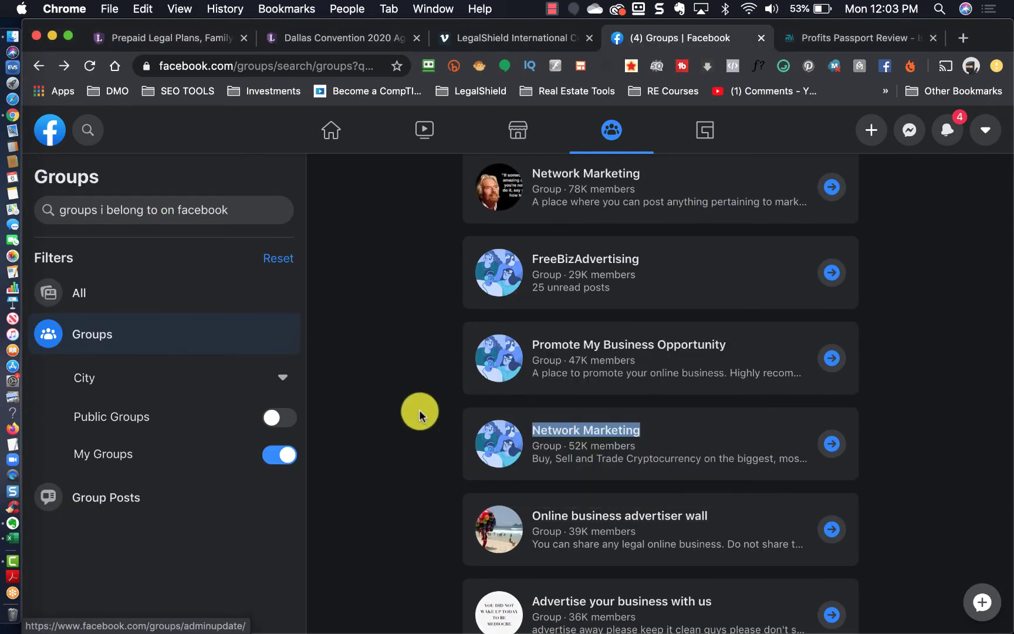
{"action": "scroll", "coordinate": [419, 410], "scroll_direction": "down", "scroll_amount": 3}
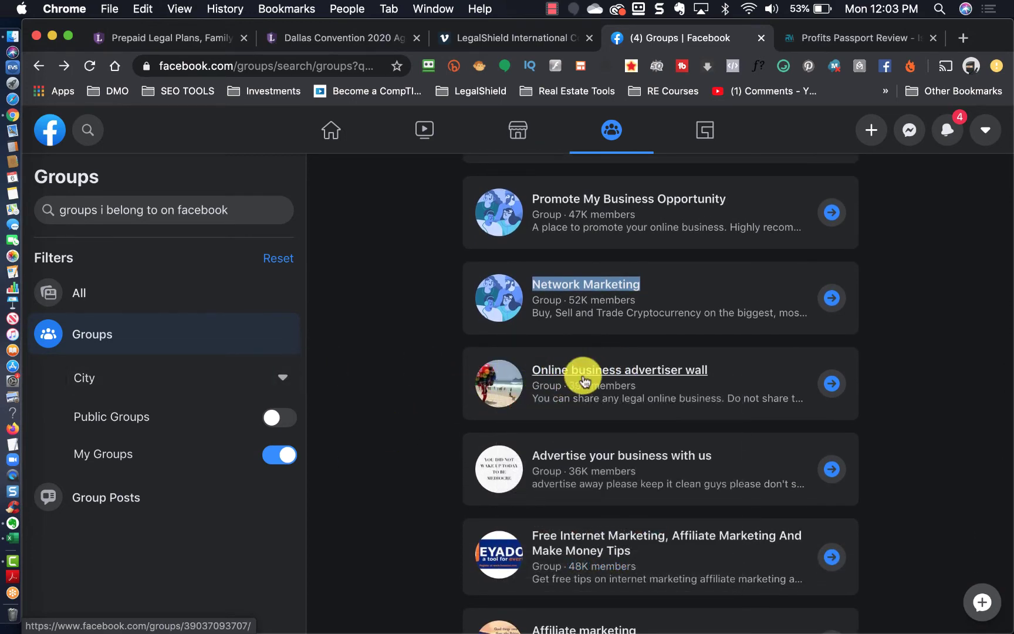
{"action": "right_click", "coordinate": [582, 379]}
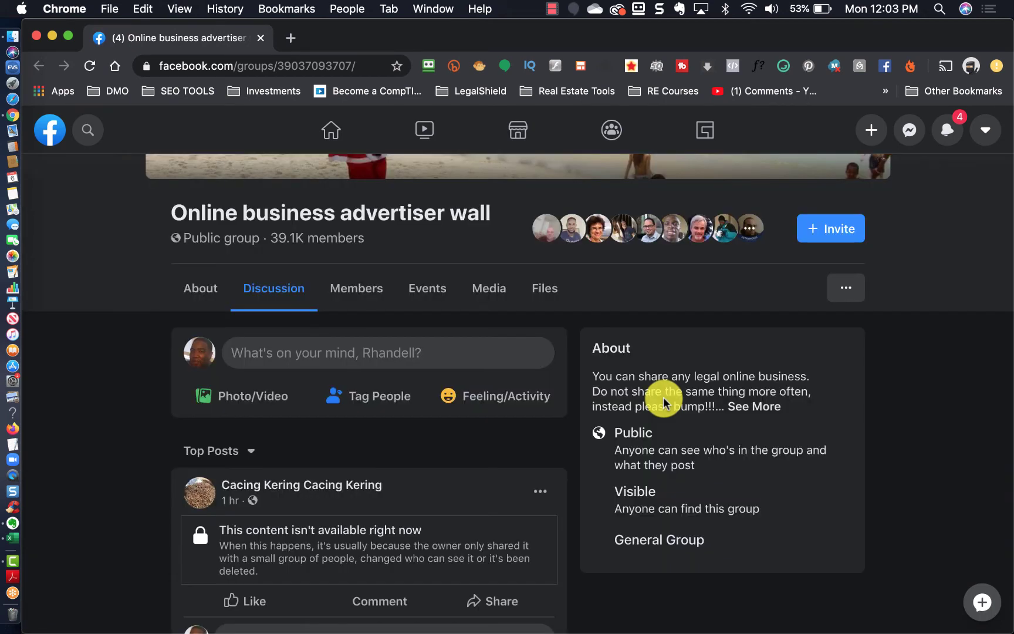
Post the pasted review link with no caption, keeping only the link preview
{"action": "left_click", "coordinate": [281, 352]}
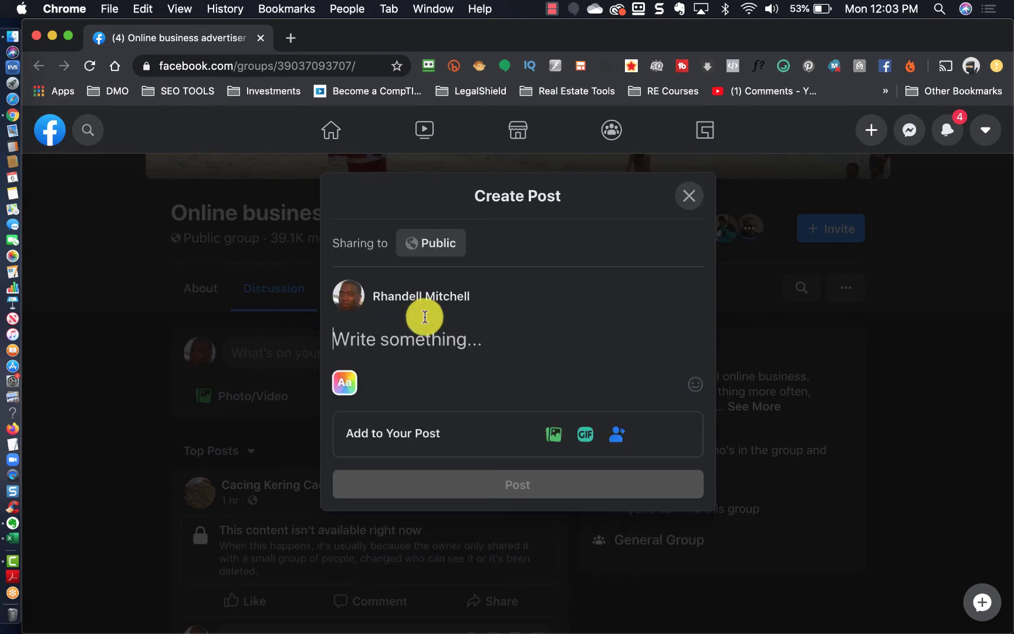
{"action": "key", "text": "super+v"}
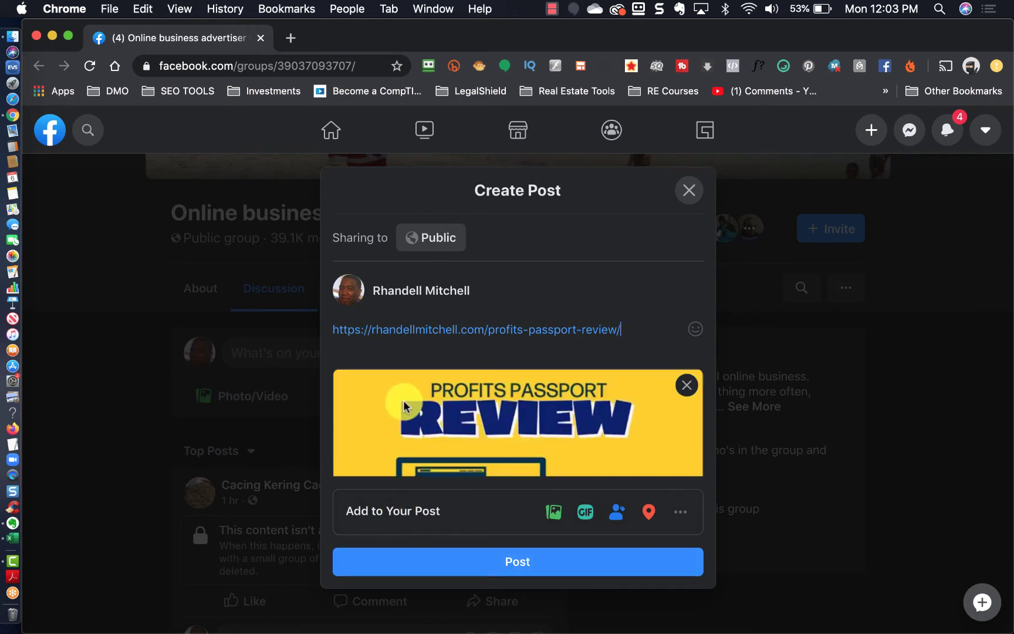
{"action": "triple_click", "coordinate": [431, 320]}
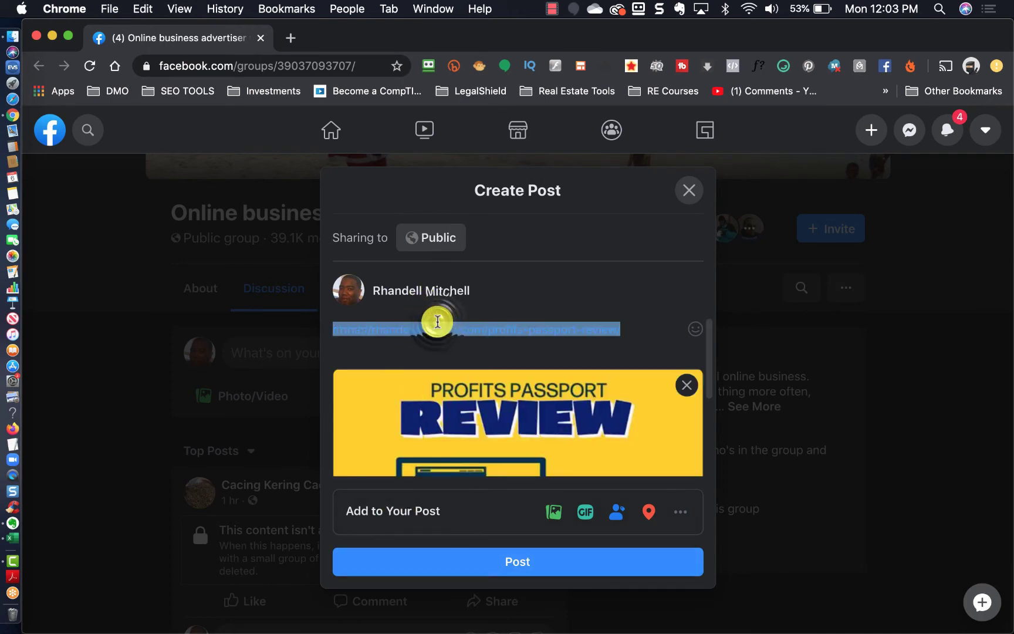
{"action": "key", "text": "BackSpace"}
{"action": "left_click", "coordinate": [511, 560]}
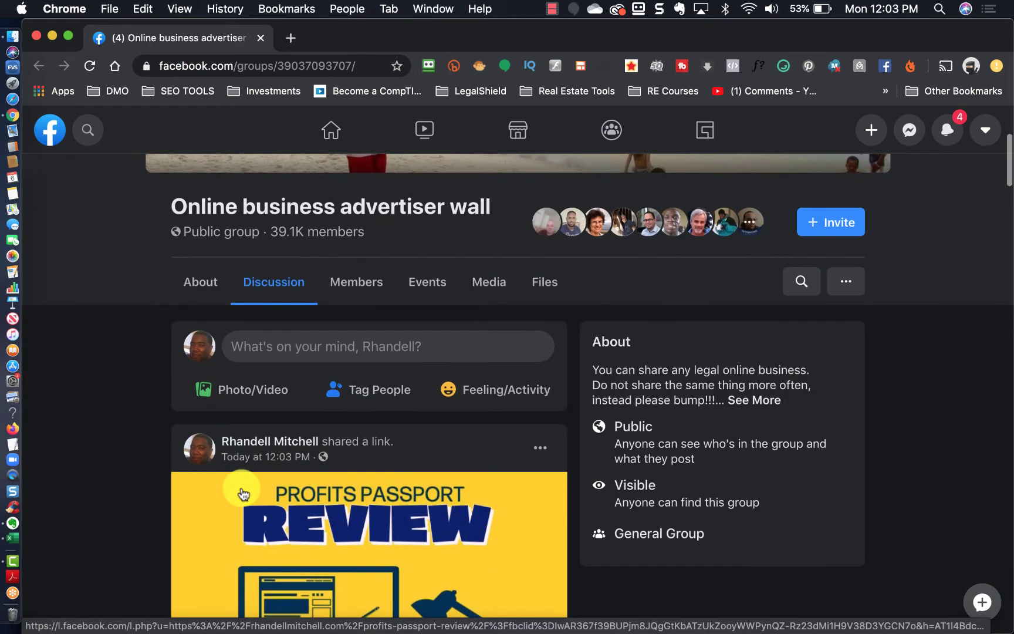
In the group's Discussion feed, post the review link captioned '$2000 commissions delivered straight to your mailbox... interested?'
{"action": "left_click", "coordinate": [261, 40]}
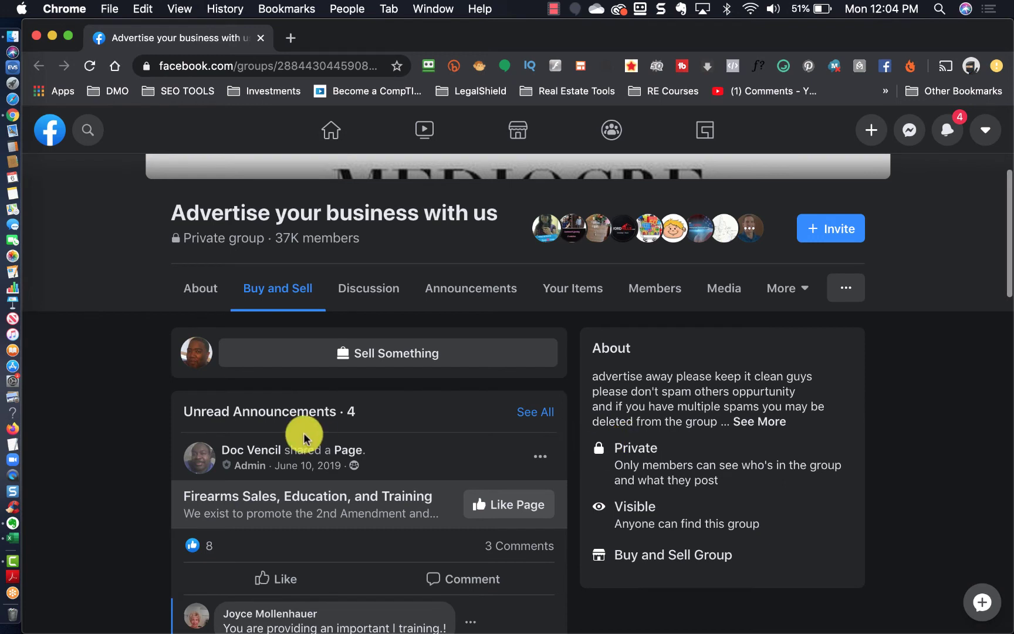
{"action": "left_click", "coordinate": [385, 297]}
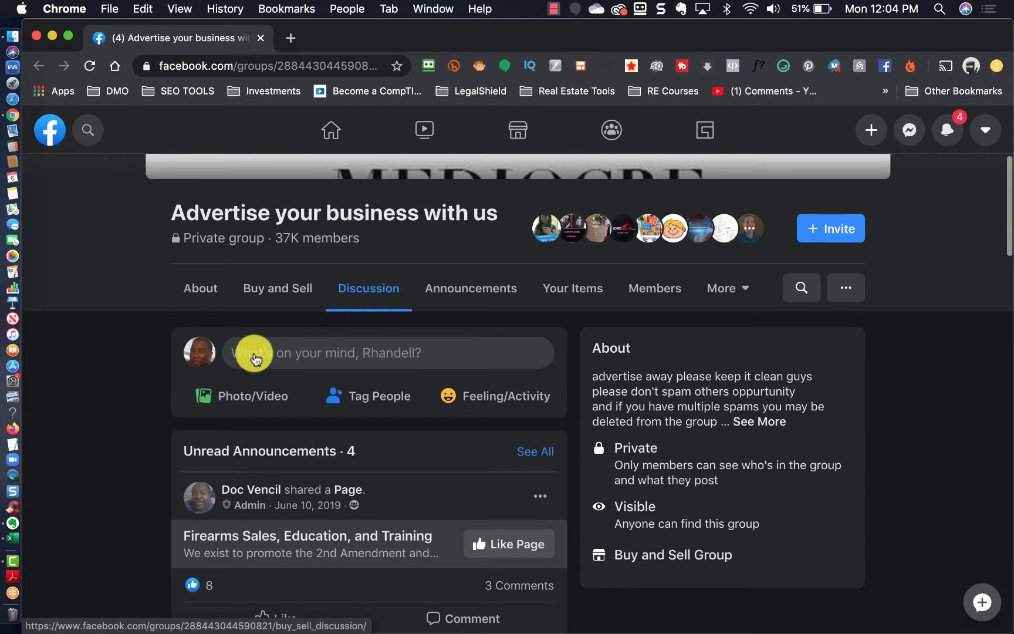
{"action": "left_click", "coordinate": [253, 354]}
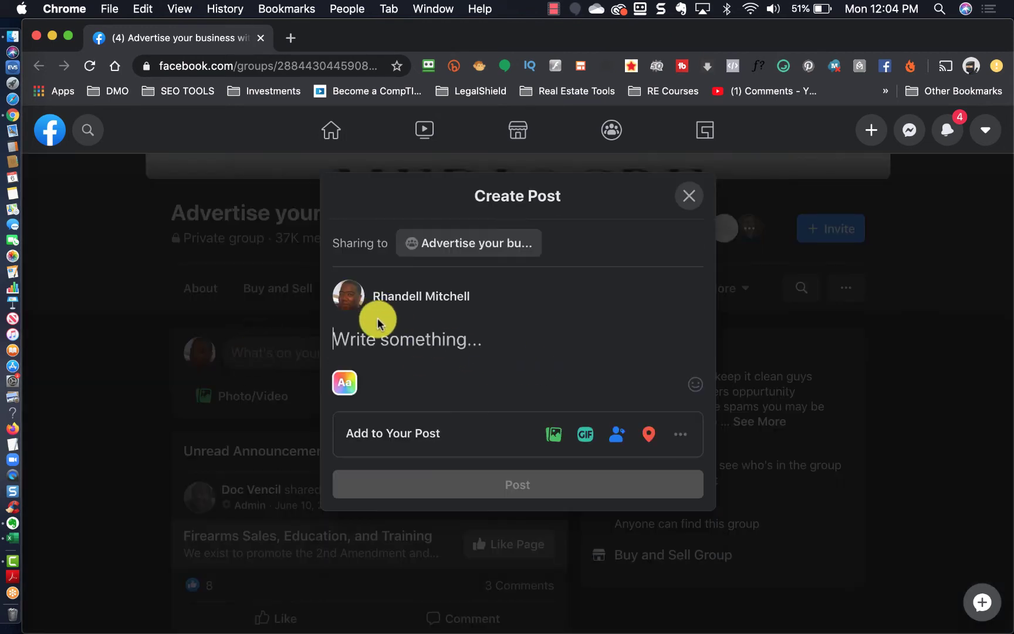
{"action": "key", "text": "super+v"}
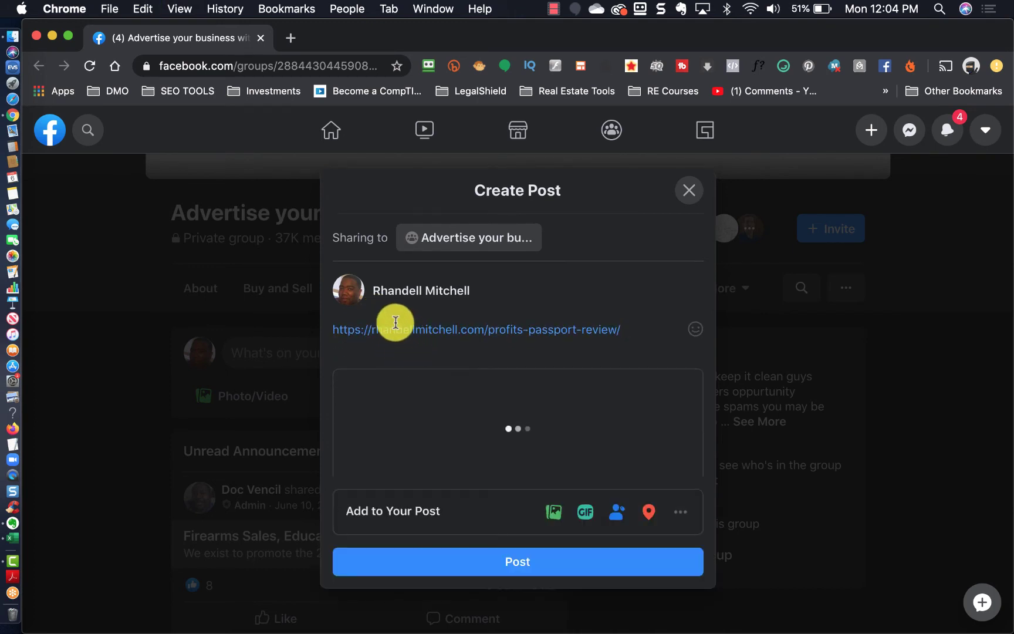
{"action": "triple_click", "coordinate": [395, 322]}
{"action": "key", "text": "super+c"}
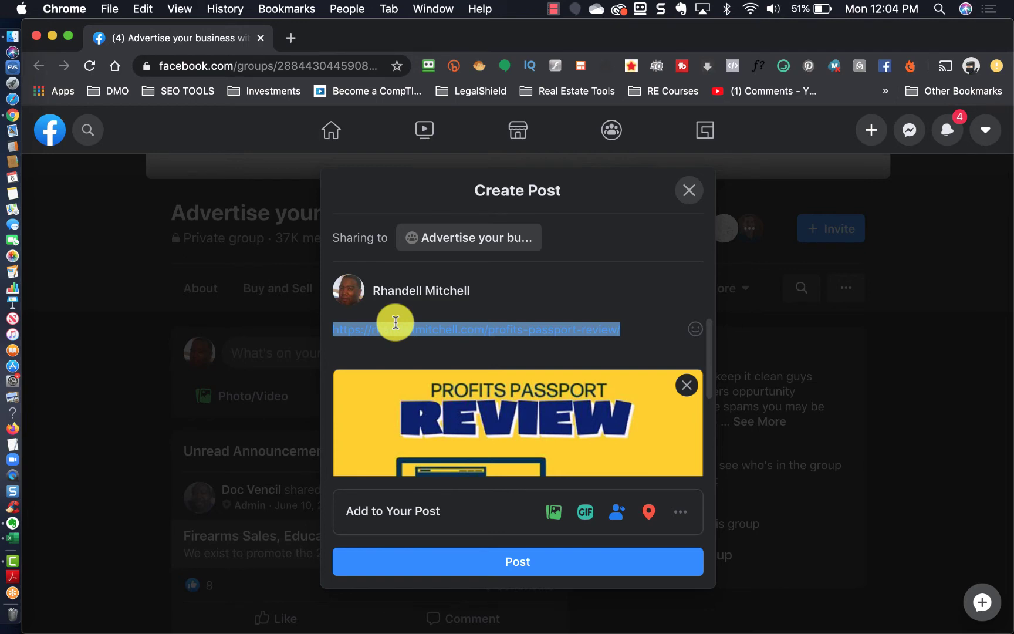
{"action": "type", "text": "$"}
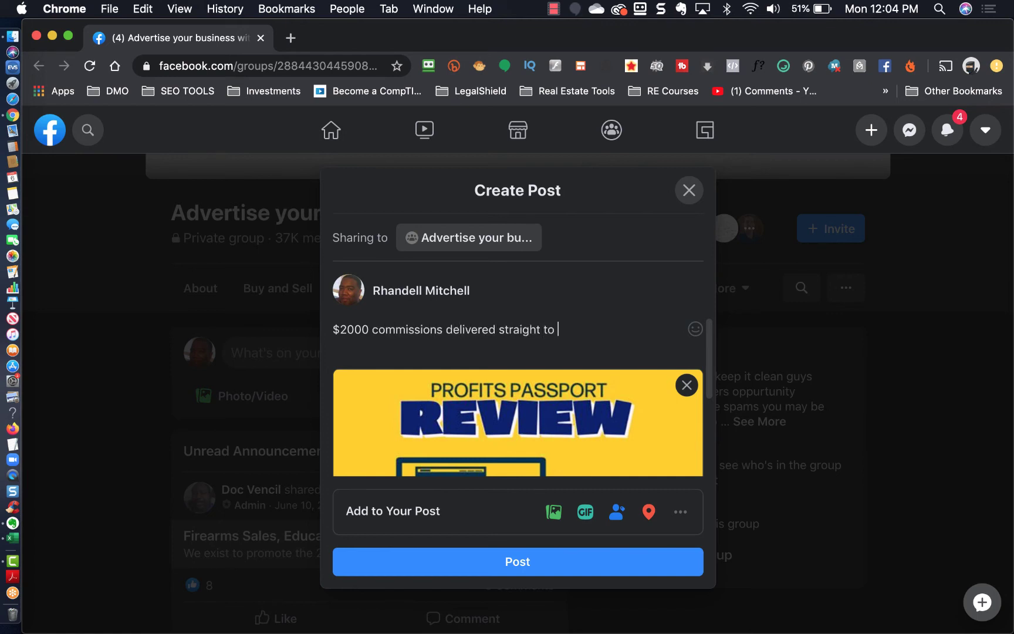
{"action": "type", "text": "your mailbox... interested?"}
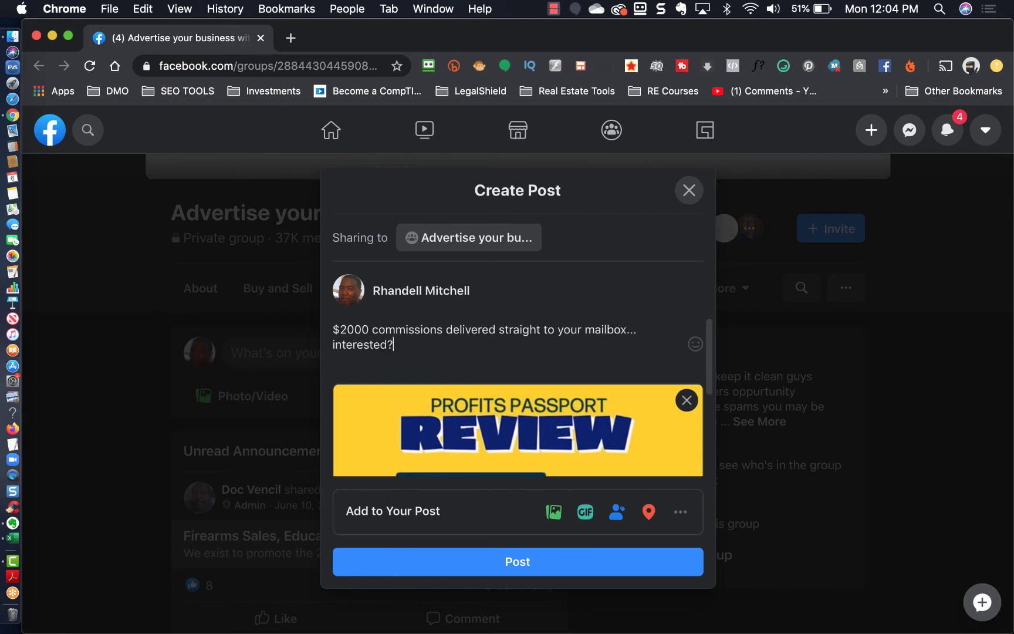
{"action": "left_click", "coordinate": [517, 560]}
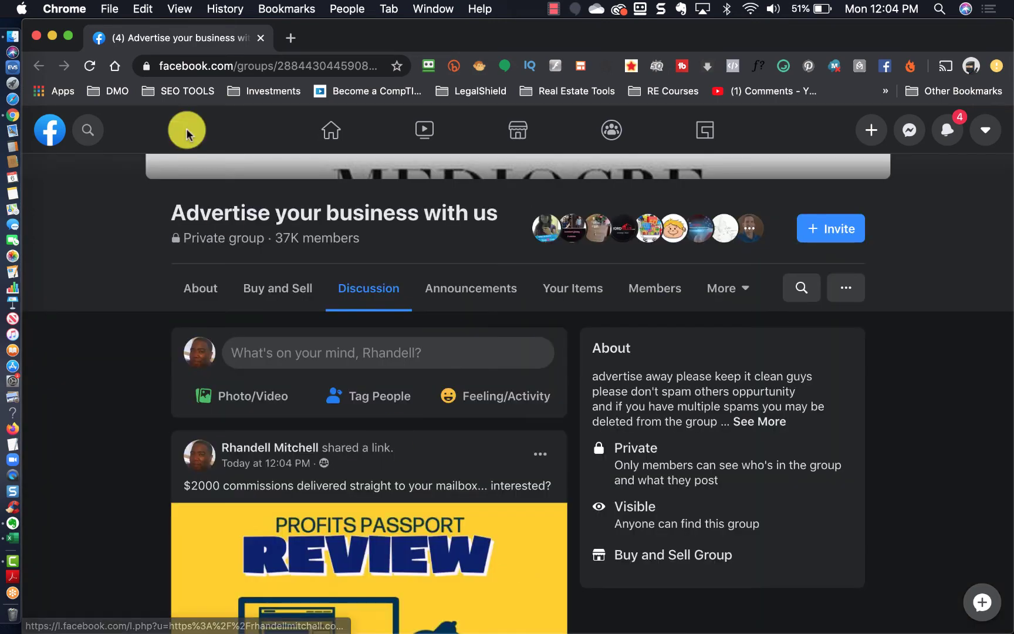
Close the previous group and open Free Internet Marketing, Affiliate Marketing And Make Money Tips from the search results
{"action": "left_click", "coordinate": [260, 38]}
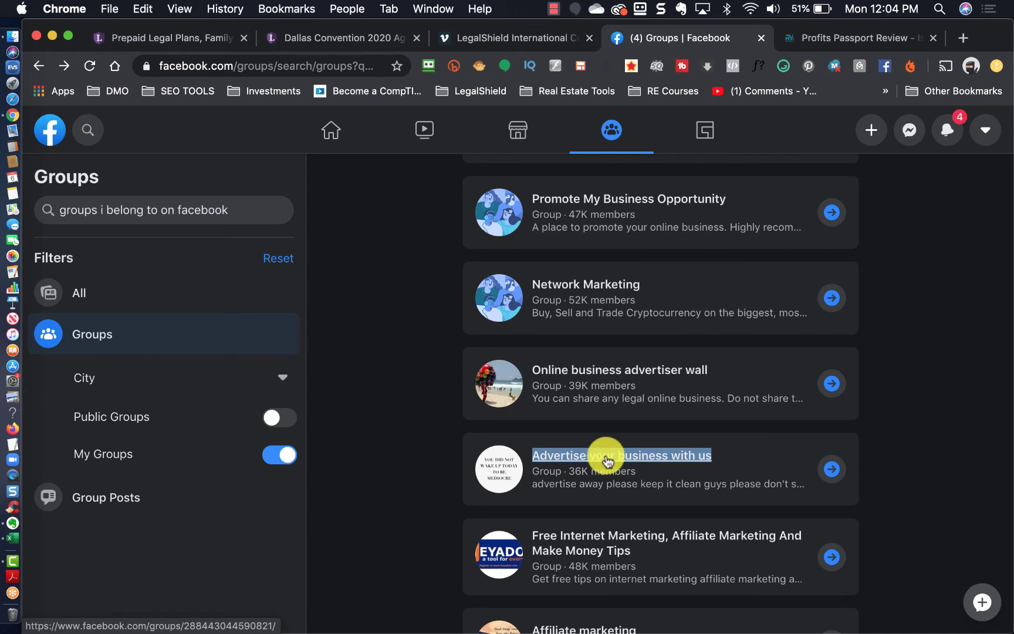
{"action": "mouse_move", "coordinate": [619, 460]}
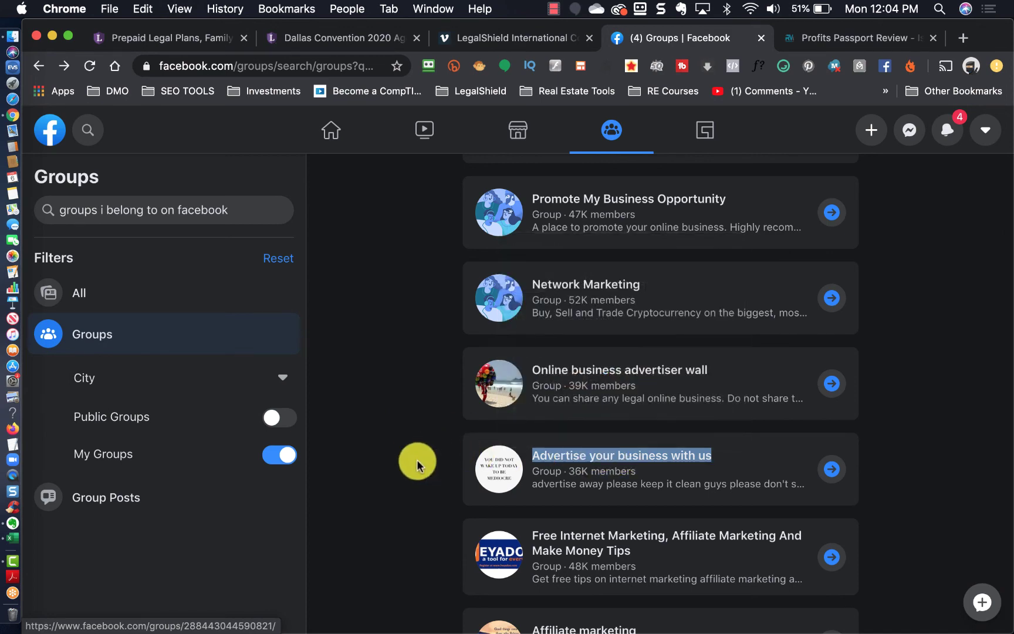
{"action": "scroll", "coordinate": [399, 484], "scroll_direction": "down", "scroll_amount": 5}
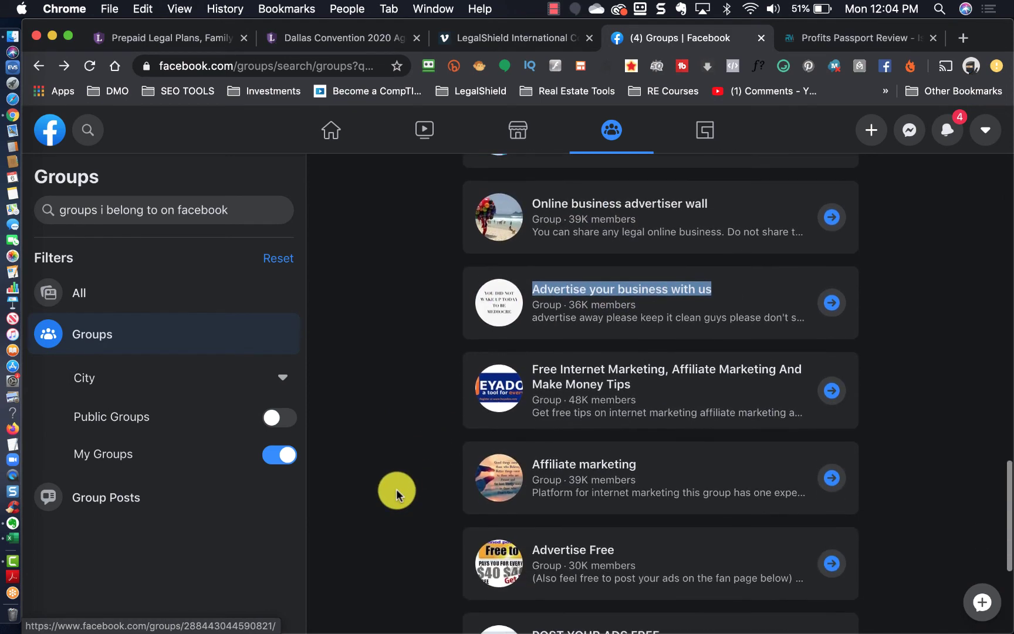
{"action": "right_click", "coordinate": [615, 372]}
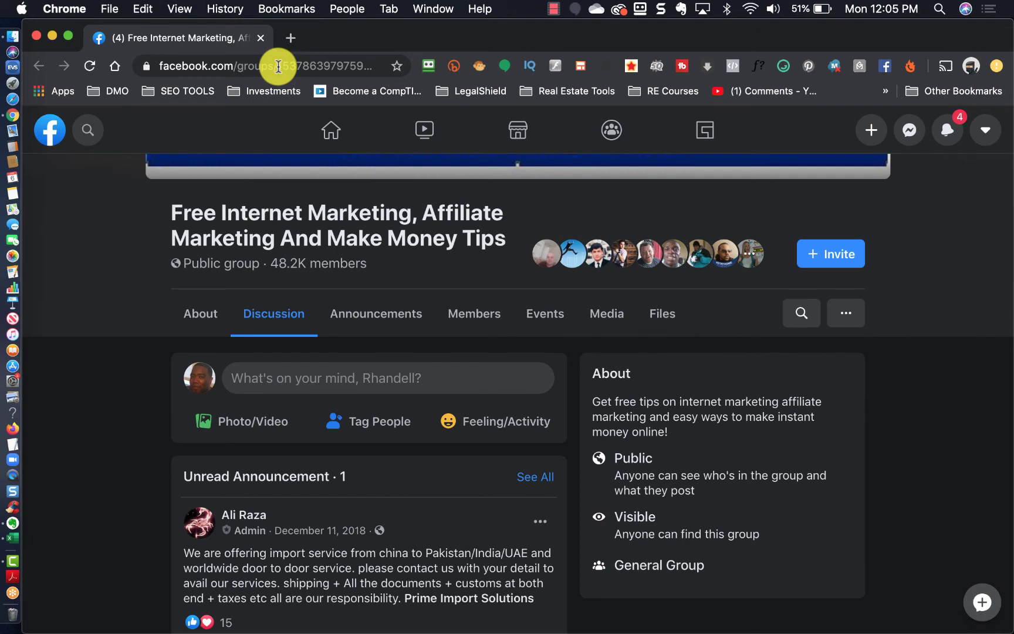
Paste the review link, remove its URL text, and caption it 'He does all the work... you keep all the commissions!'
{"action": "left_click", "coordinate": [290, 377]}
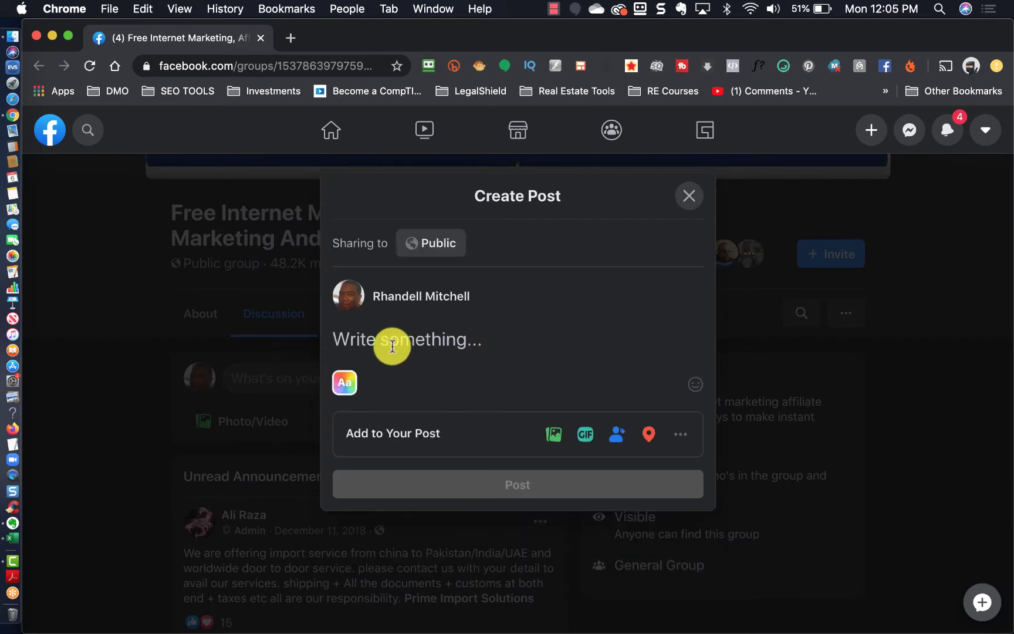
{"action": "key", "text": "super+v"}
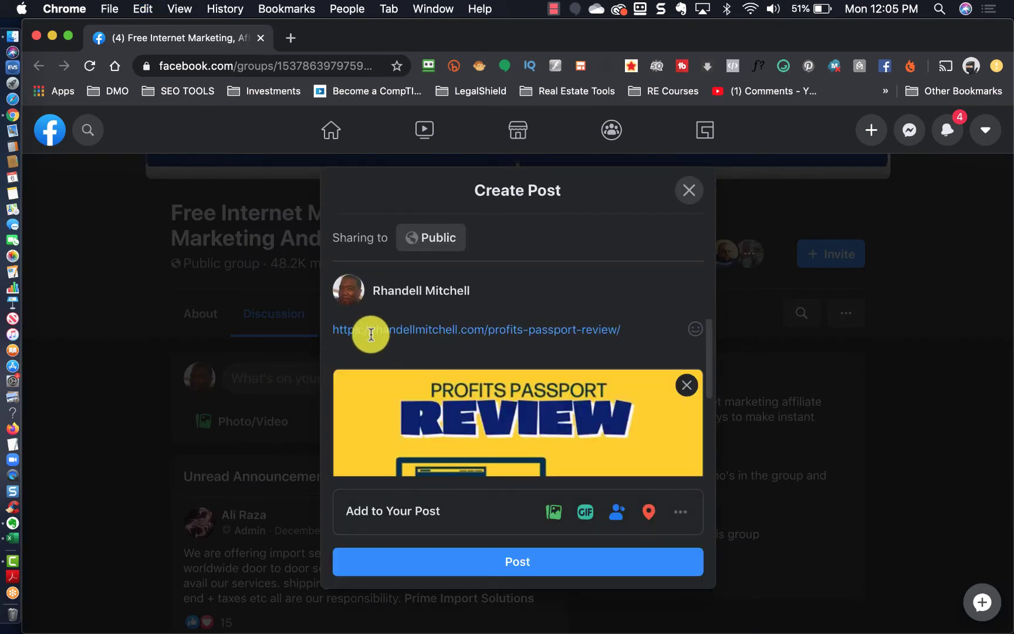
{"action": "triple_click", "coordinate": [365, 332]}
{"action": "key", "text": "BackSpace"}
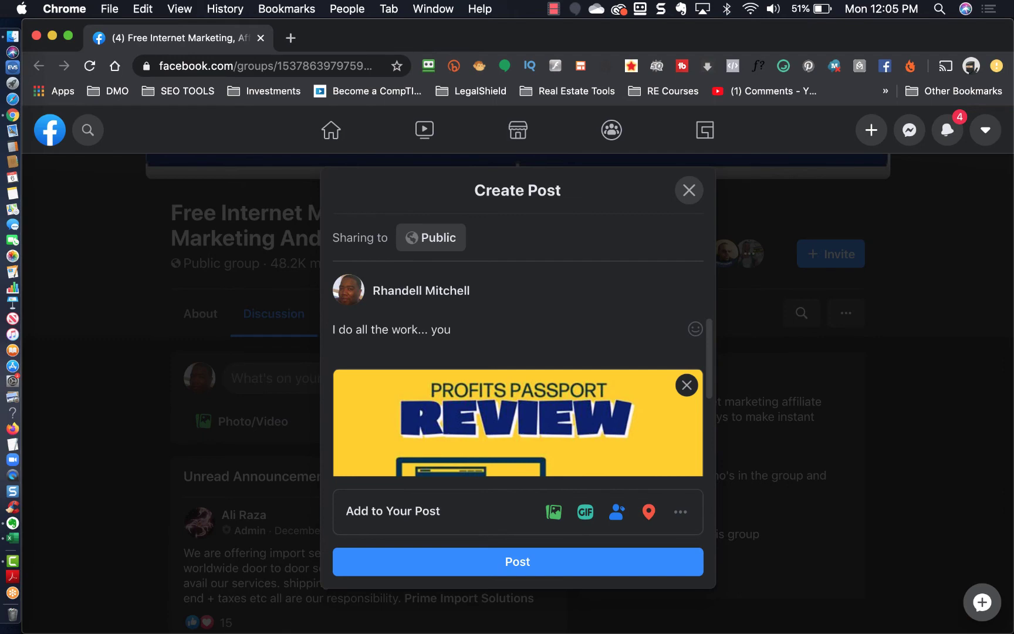
{"action": "type", "text": "commissions!"}
{"action": "left_click_drag", "start_coordinate": [362, 331], "coordinate": [330, 330]}
{"action": "type", "text": "He doesx"}
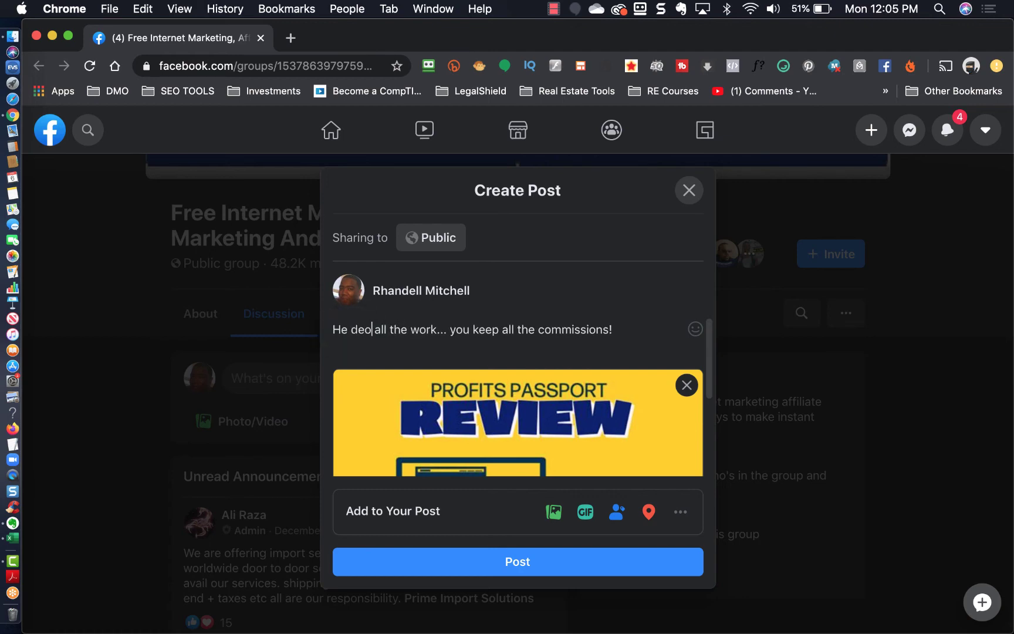
{"action": "key", "text": "BackSpace"}
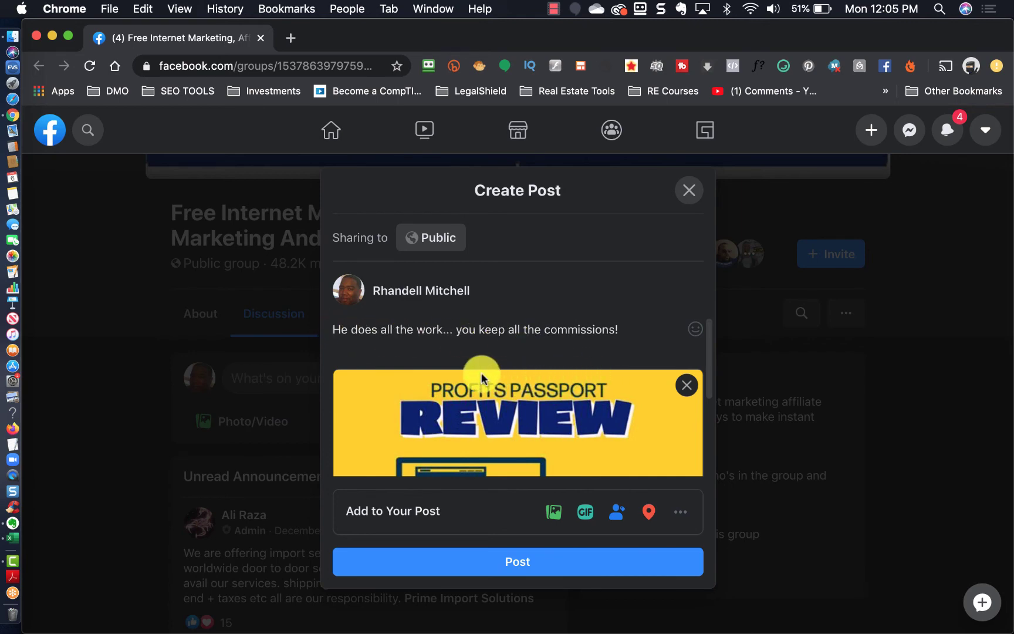
Add fire emojis from the emoji picker after 'commissions!' and publish the post
{"action": "left_click", "coordinate": [785, 67]}
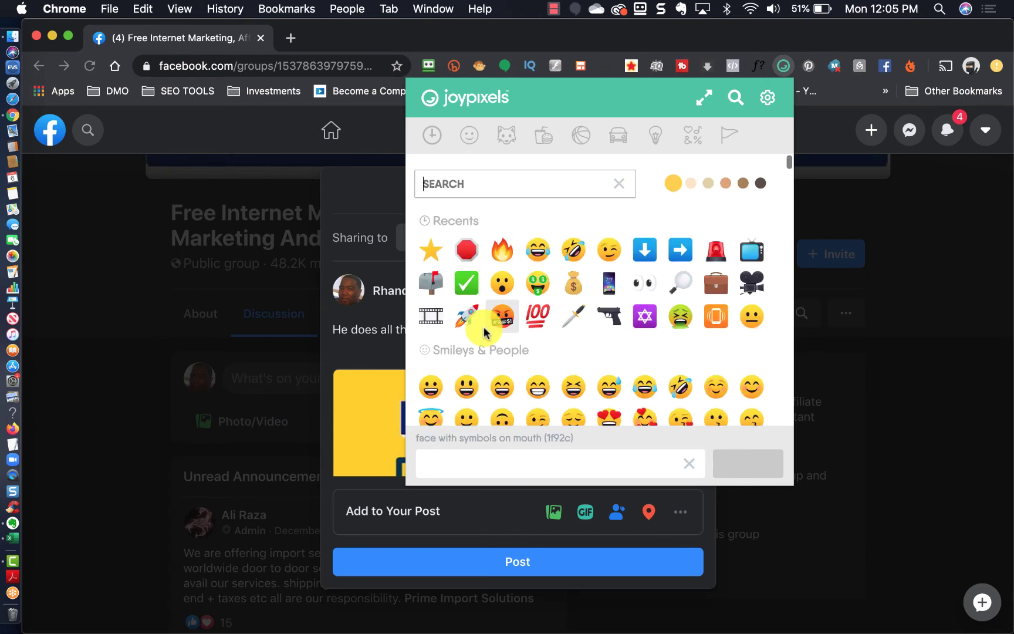
{"action": "left_click", "coordinate": [500, 253]}
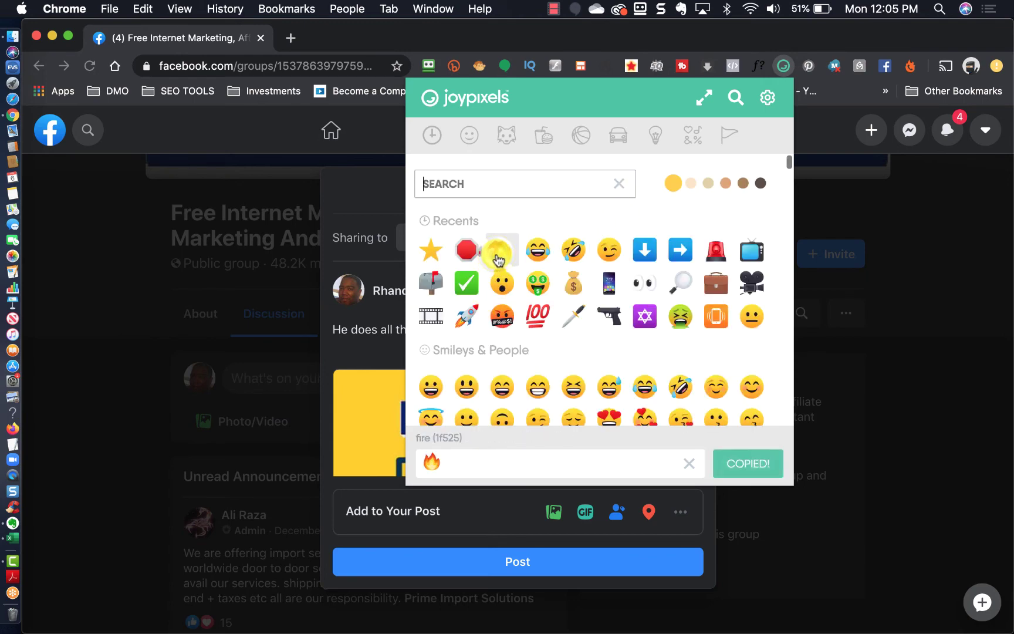
{"action": "left_click", "coordinate": [381, 339]}
{"action": "key", "text": "super+v"}
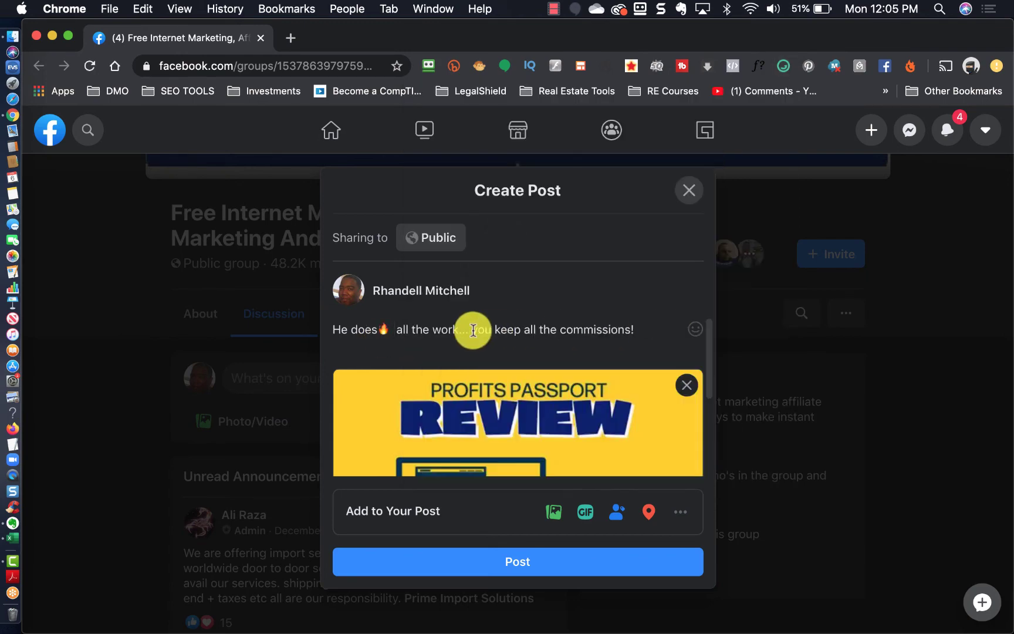
{"action": "key", "text": "BackSpace"}
{"action": "left_click", "coordinate": [637, 326]}
{"action": "key", "text": "super+v"}
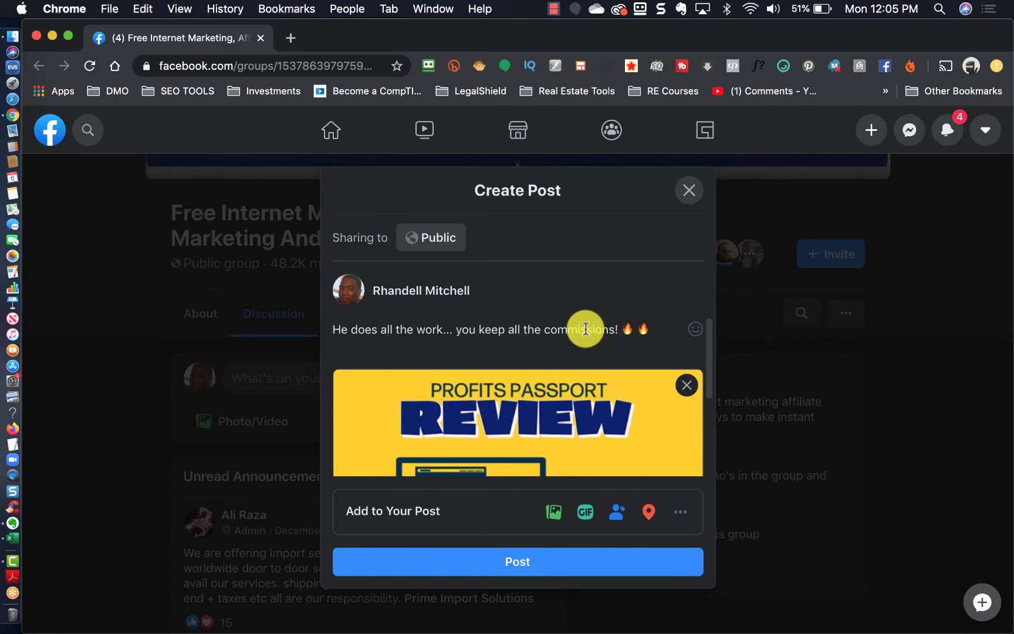
{"action": "scroll", "coordinate": [511, 472], "scroll_direction": "down", "scroll_amount": 3}
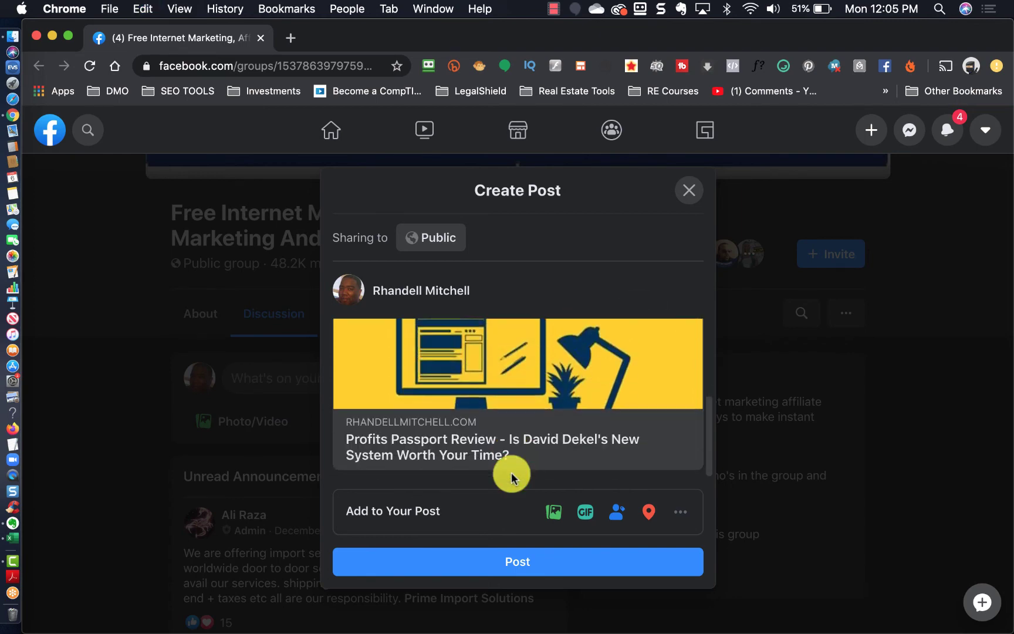
{"action": "left_click", "coordinate": [506, 578]}
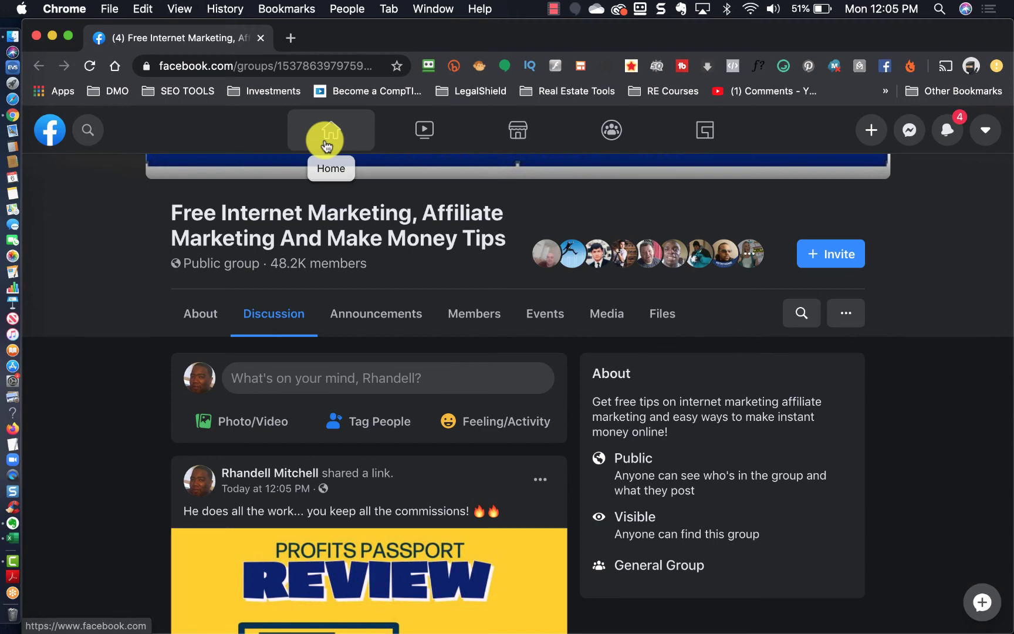
Go to the Facebook home News Feed to see the new Free Internet Marketing post
{"action": "left_click", "coordinate": [327, 145]}
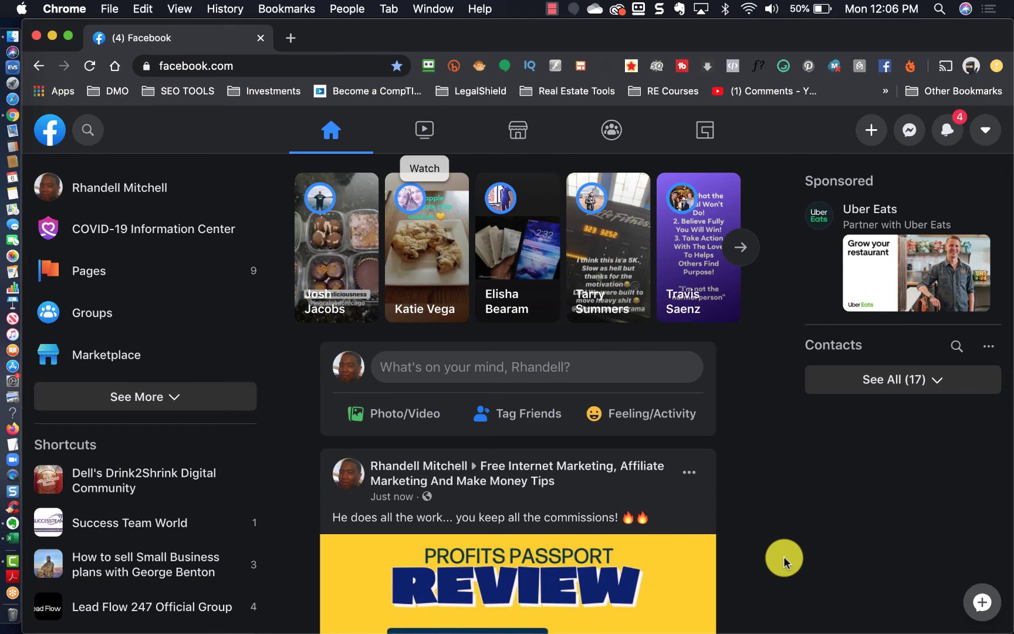
{"action": "left_click", "coordinate": [985, 134]}
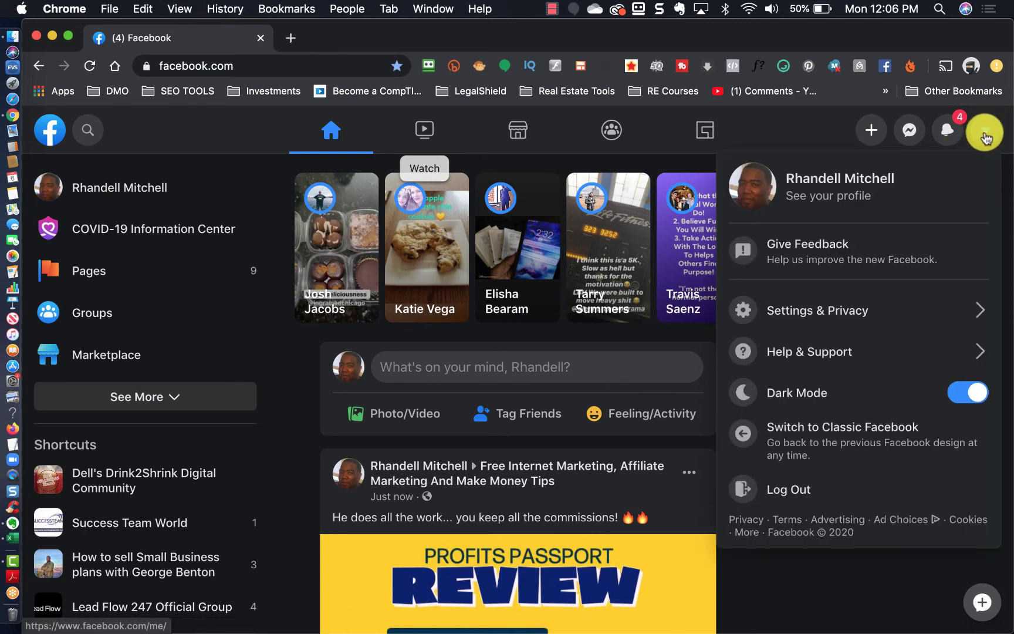
{"action": "left_click", "coordinate": [956, 399]}
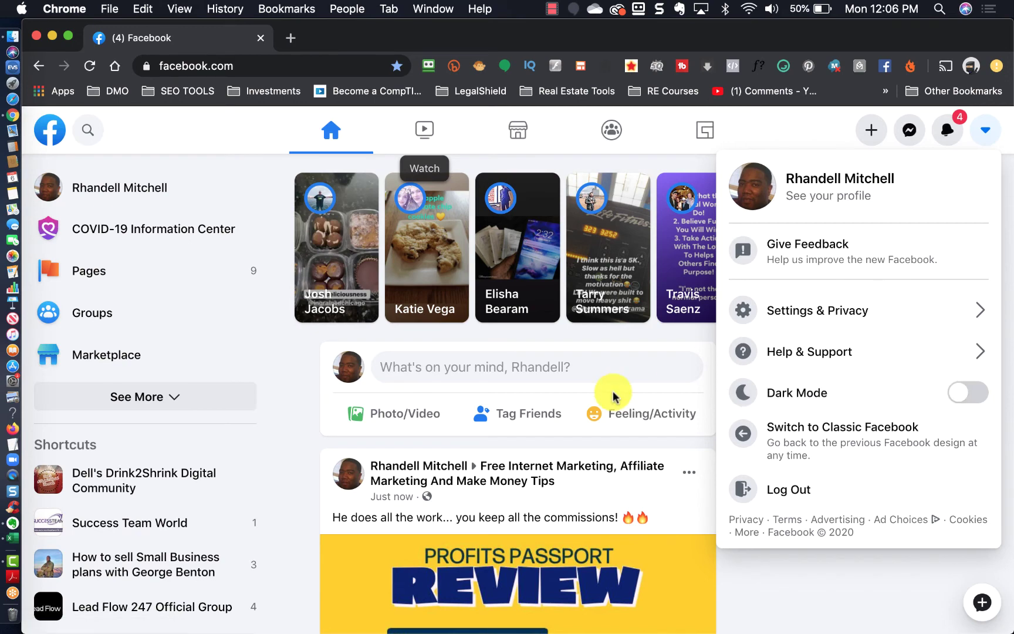
{"action": "left_click", "coordinate": [789, 569]}
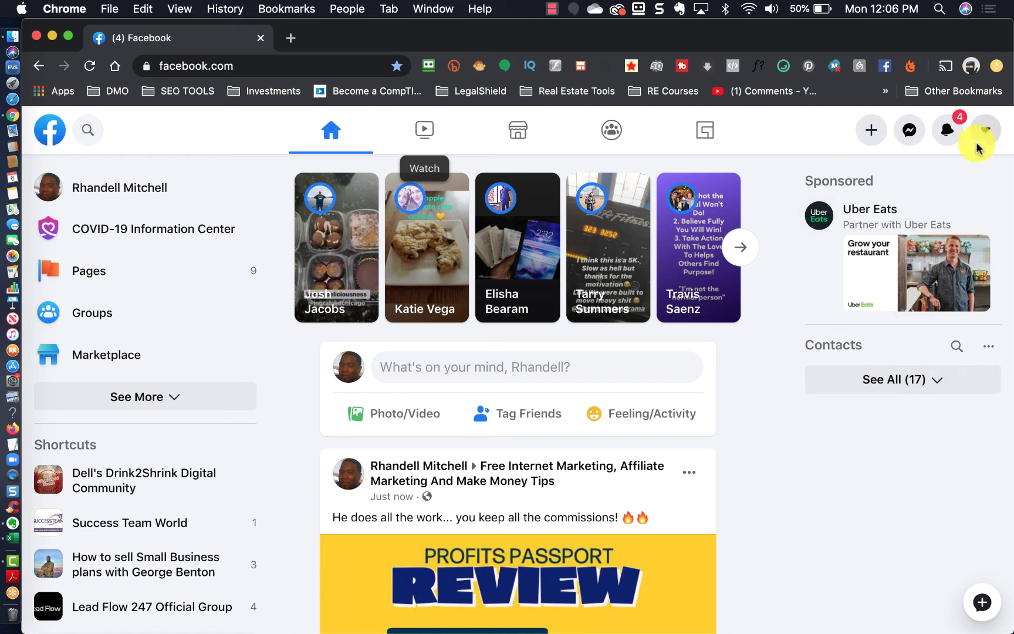
{"action": "left_click", "coordinate": [987, 130]}
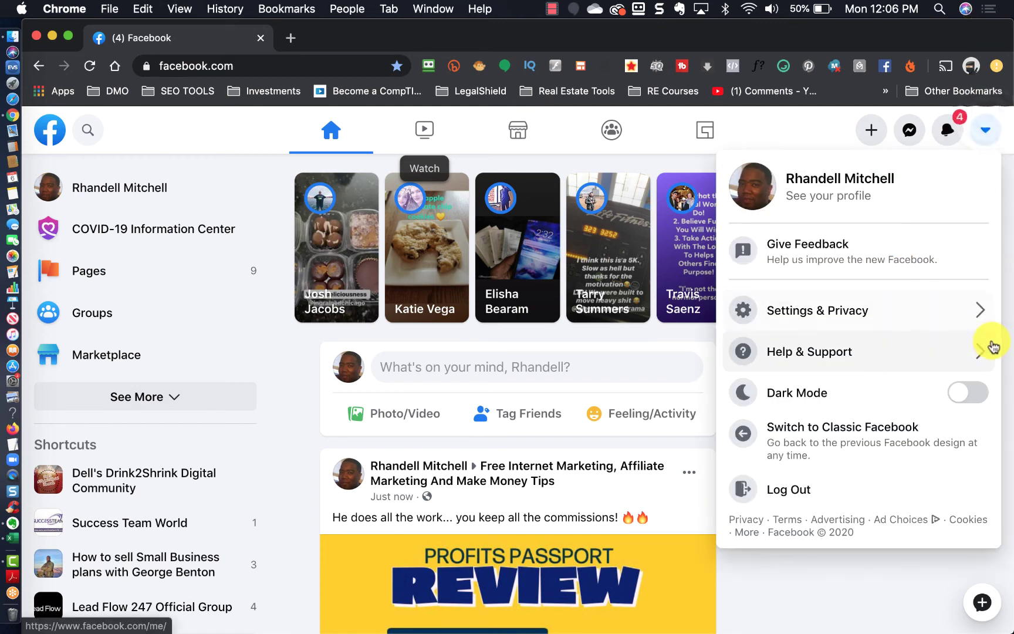
{"action": "left_click", "coordinate": [974, 395]}
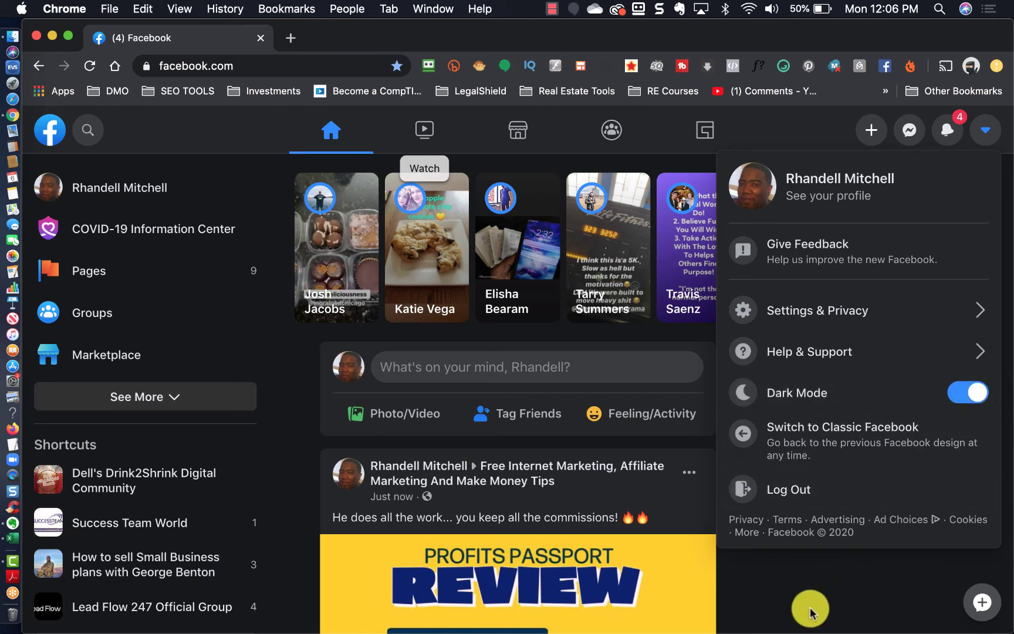
{"action": "left_click", "coordinate": [811, 611]}
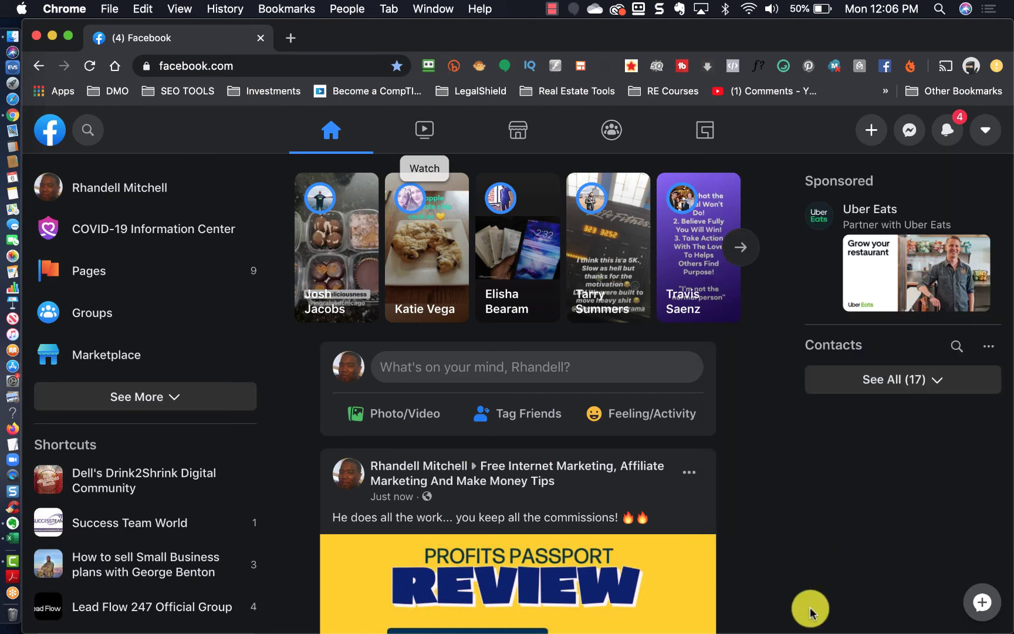
{"action": "scroll", "coordinate": [810, 614], "scroll_direction": "down", "scroll_amount": 2}
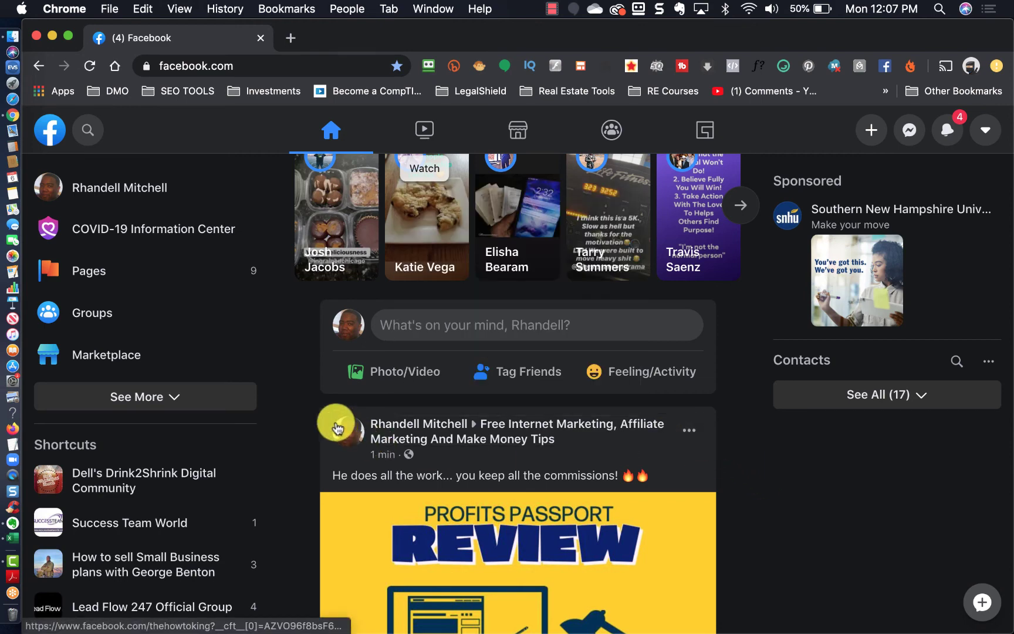
{"action": "mouse_move", "coordinate": [340, 433]}
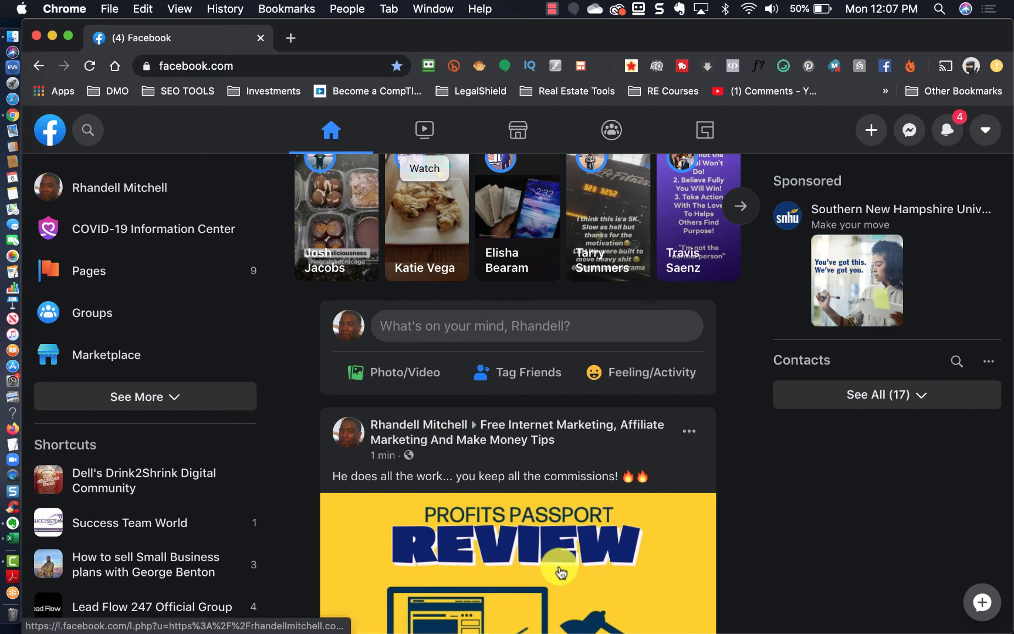
{"action": "scroll", "coordinate": [561, 567], "scroll_direction": "down", "scroll_amount": 1}
{"action": "scroll", "coordinate": [561, 571], "scroll_direction": "up", "scroll_amount": 1}
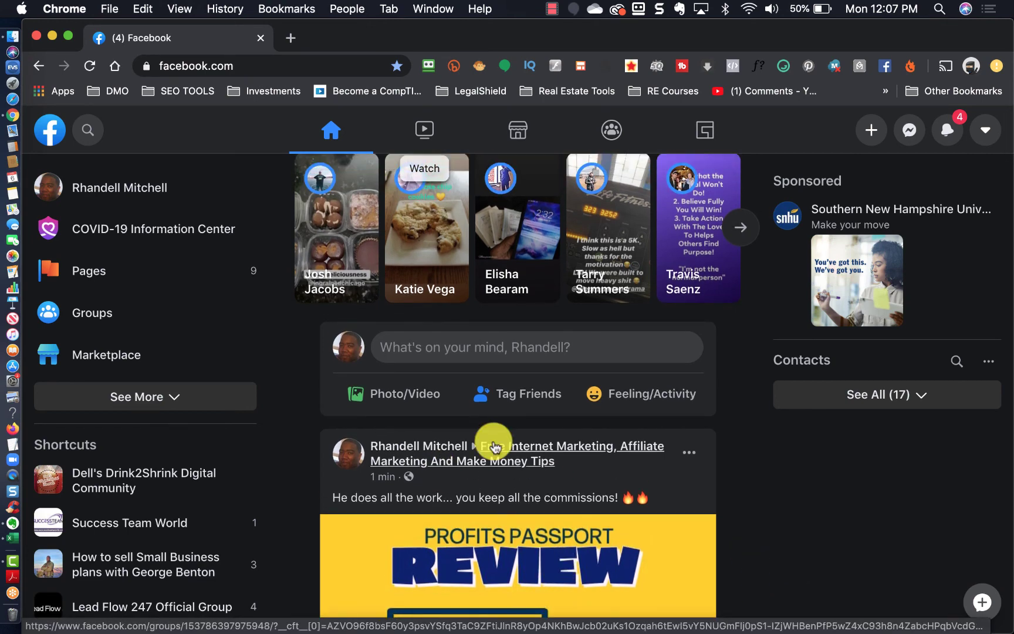
{"action": "mouse_move", "coordinate": [511, 446]}
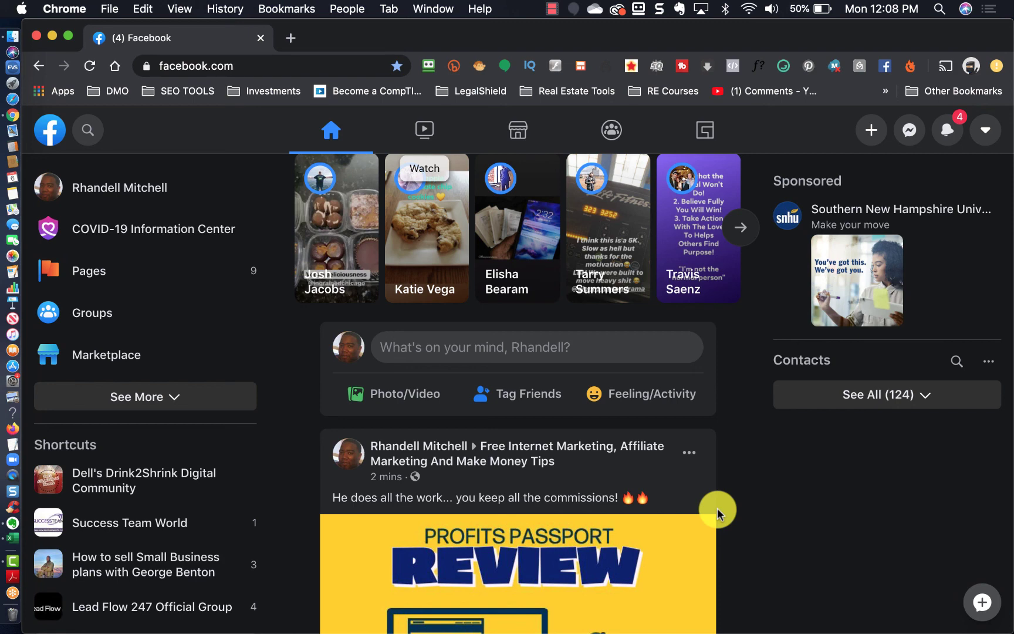
{"action": "scroll", "coordinate": [717, 507], "scroll_direction": "down", "scroll_amount": 2}
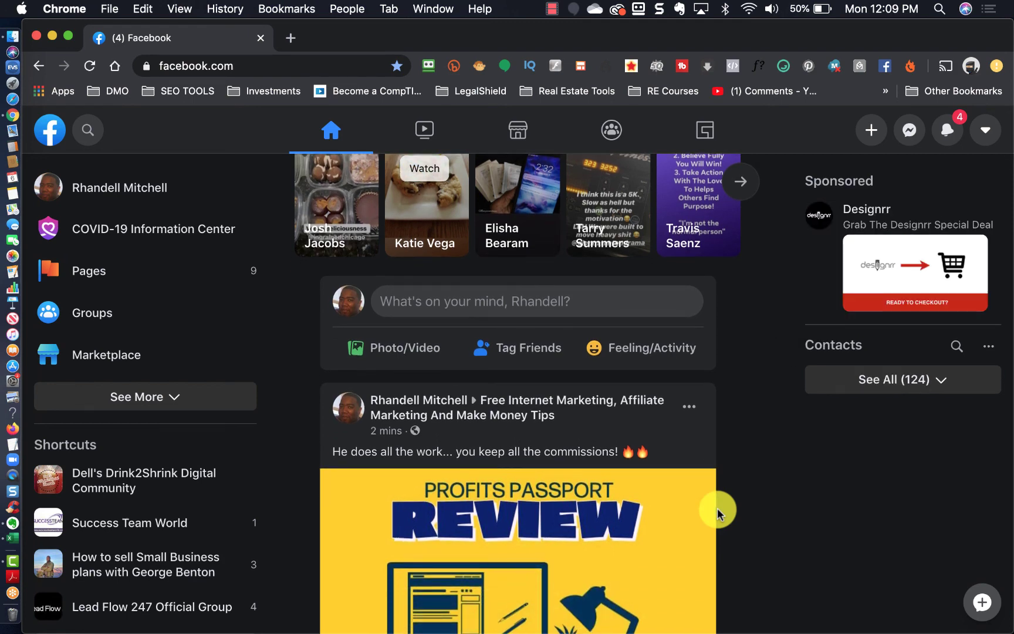
{"action": "scroll", "coordinate": [717, 508], "scroll_direction": "up", "scroll_amount": 1}
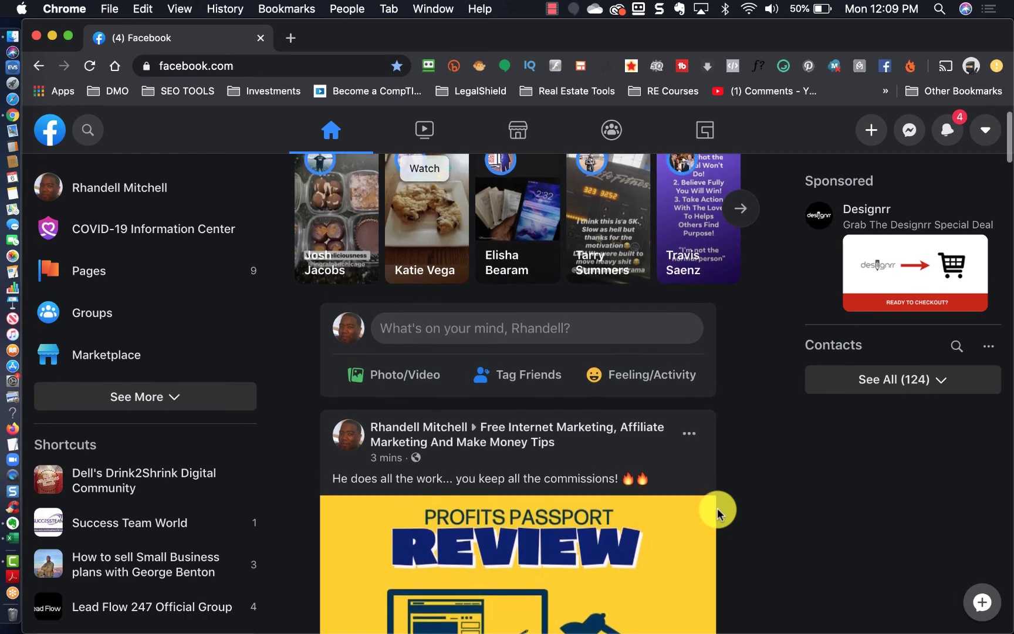
{"action": "scroll", "coordinate": [717, 507], "scroll_direction": "up", "scroll_amount": 1}
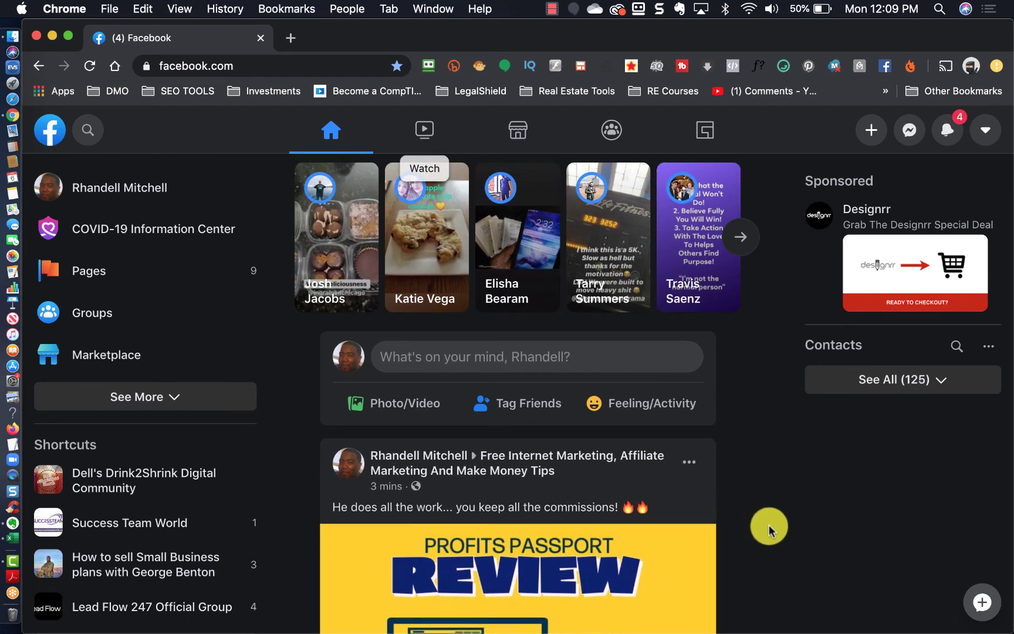